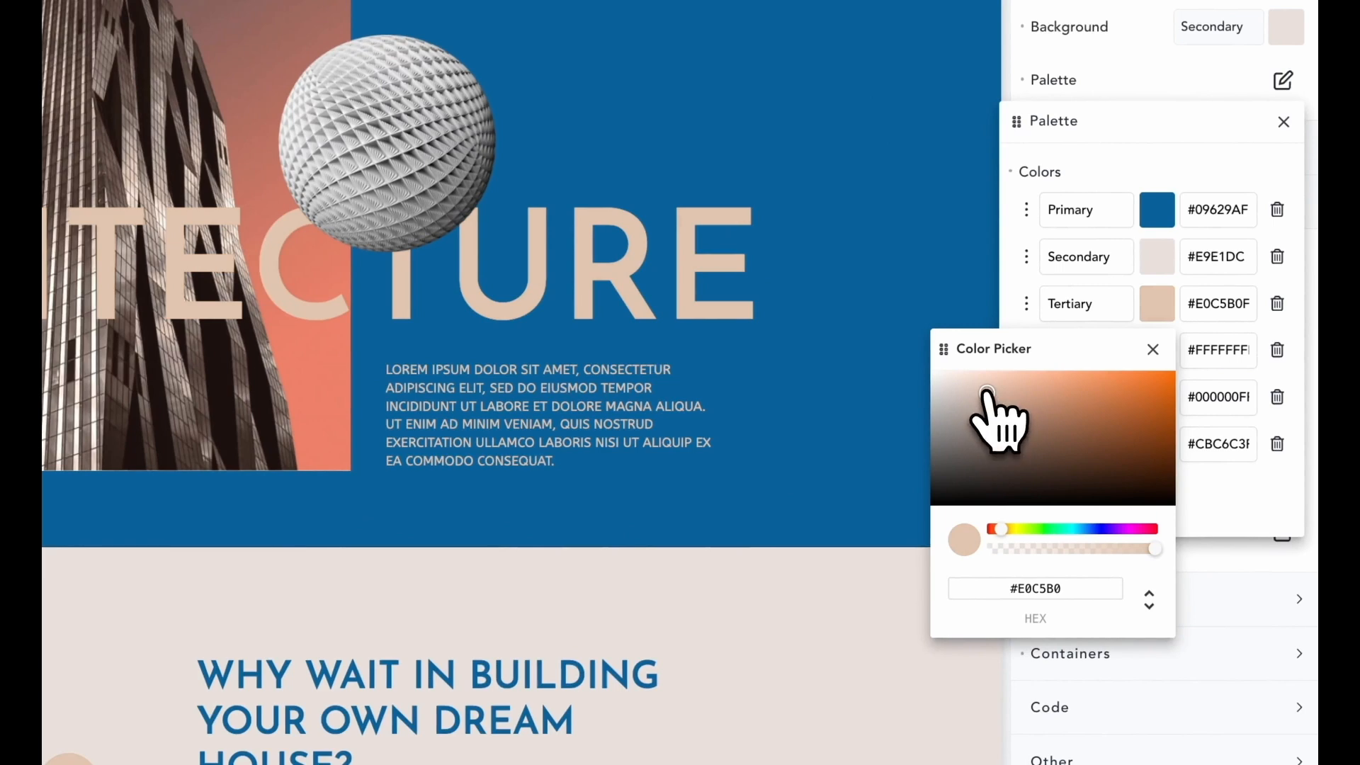
Step: Adjust the Primary colour of the site palette by choosing a different shade
click(1152, 348)
click(1157, 210)
drag(1162, 273, 1014, 372)
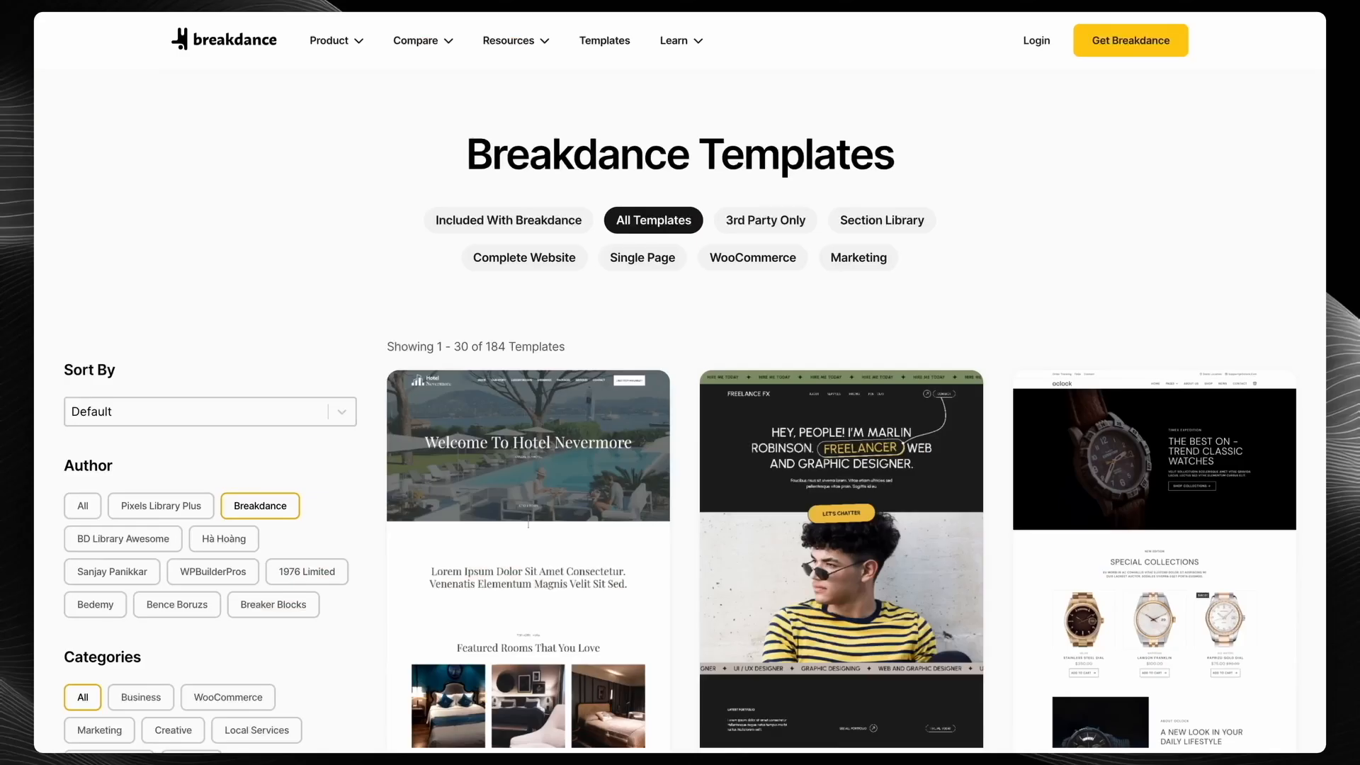
Step: Browse the Breakdance template gallery filtered to templates by the author Breakdance
scroll(842, 383, down, 15)
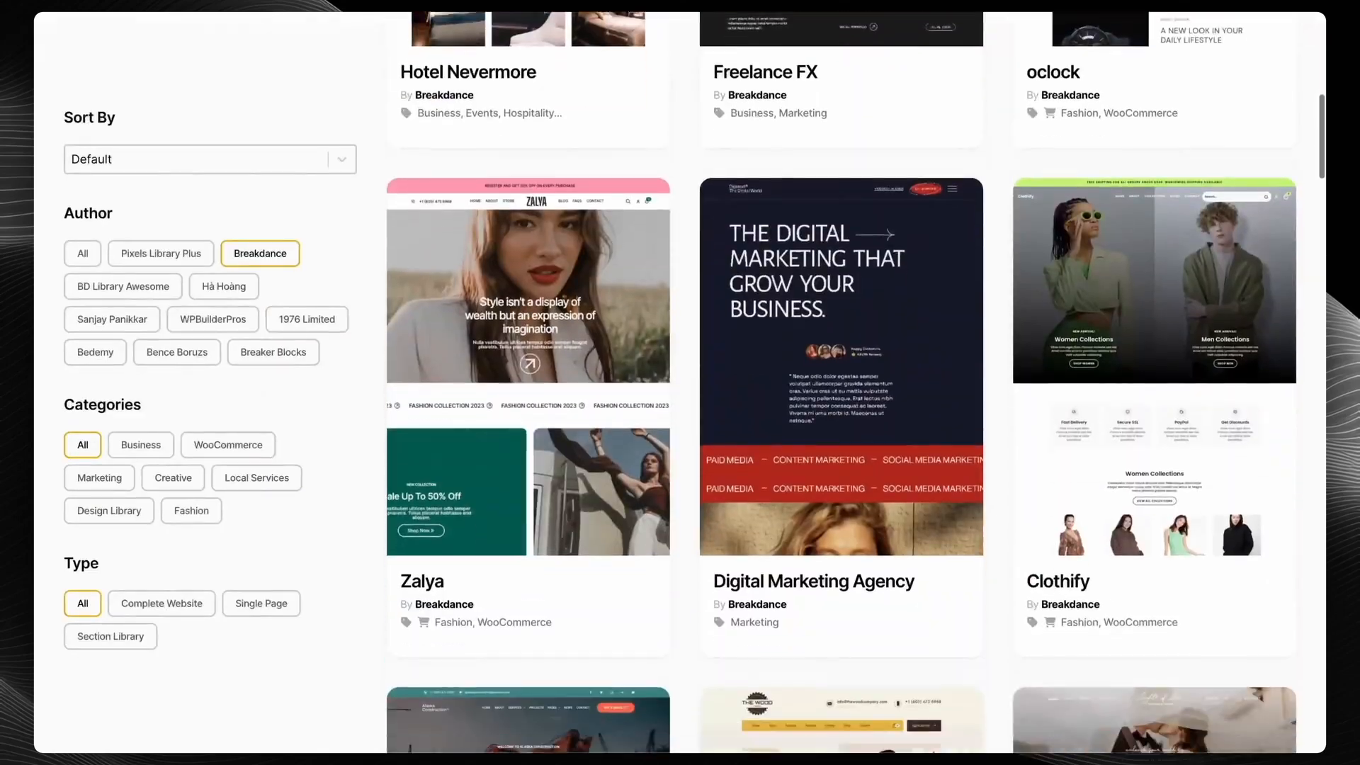
scroll(841, 382, down, 20)
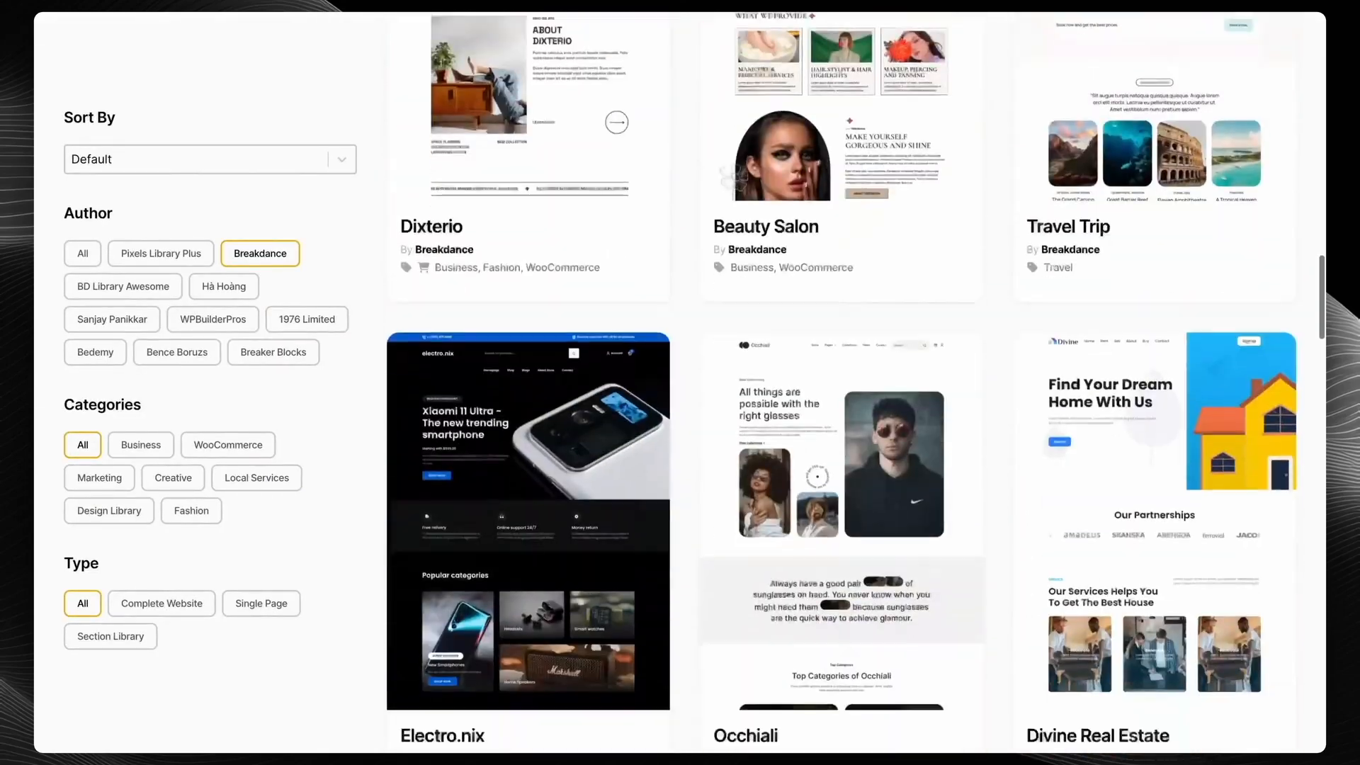
scroll(841, 382, down, 2)
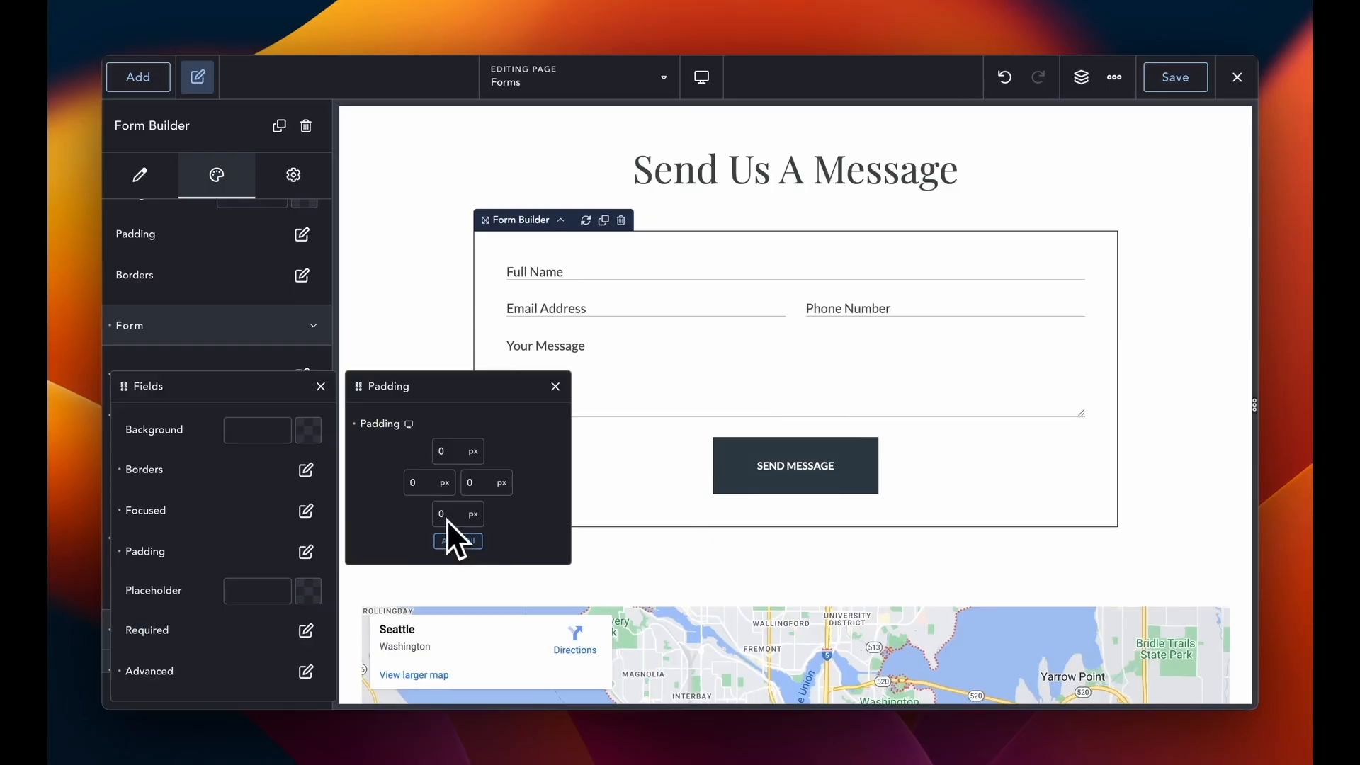
Step: Set the bottom padding of the contact form's fields to 20 px and try the fields in the preview
click(448, 518)
text(20)
click(555, 387)
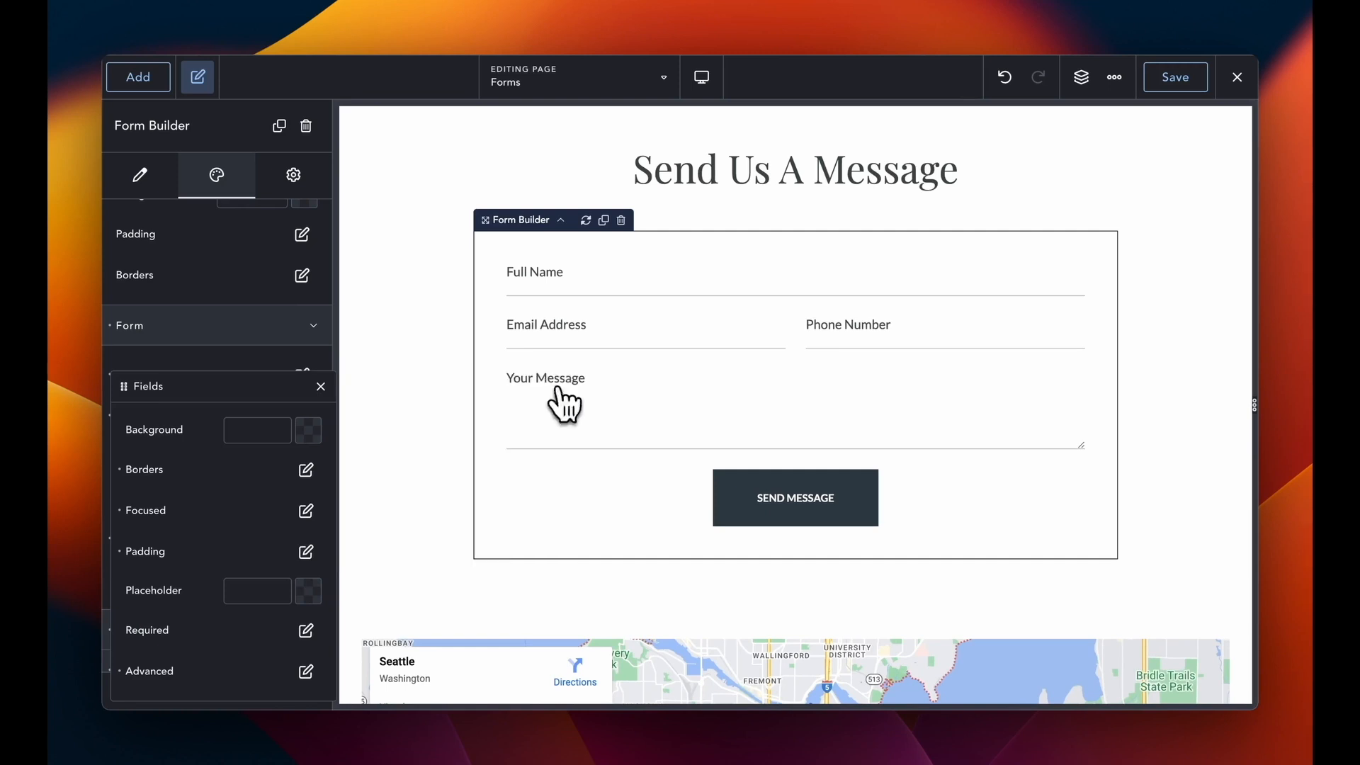
click(592, 273)
click(592, 331)
click(695, 388)
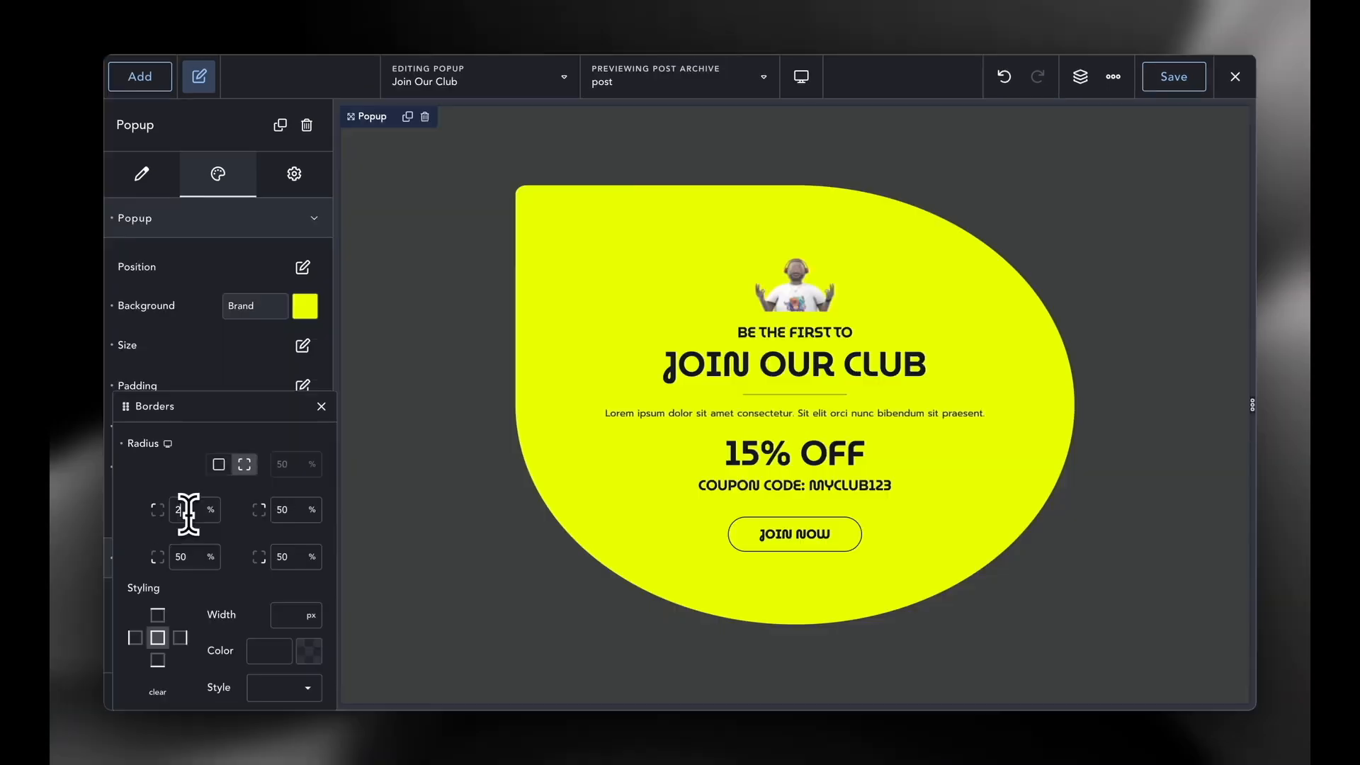
Step: Set the top-left corner radius of the Join Our Club popup to 25%
text(5)
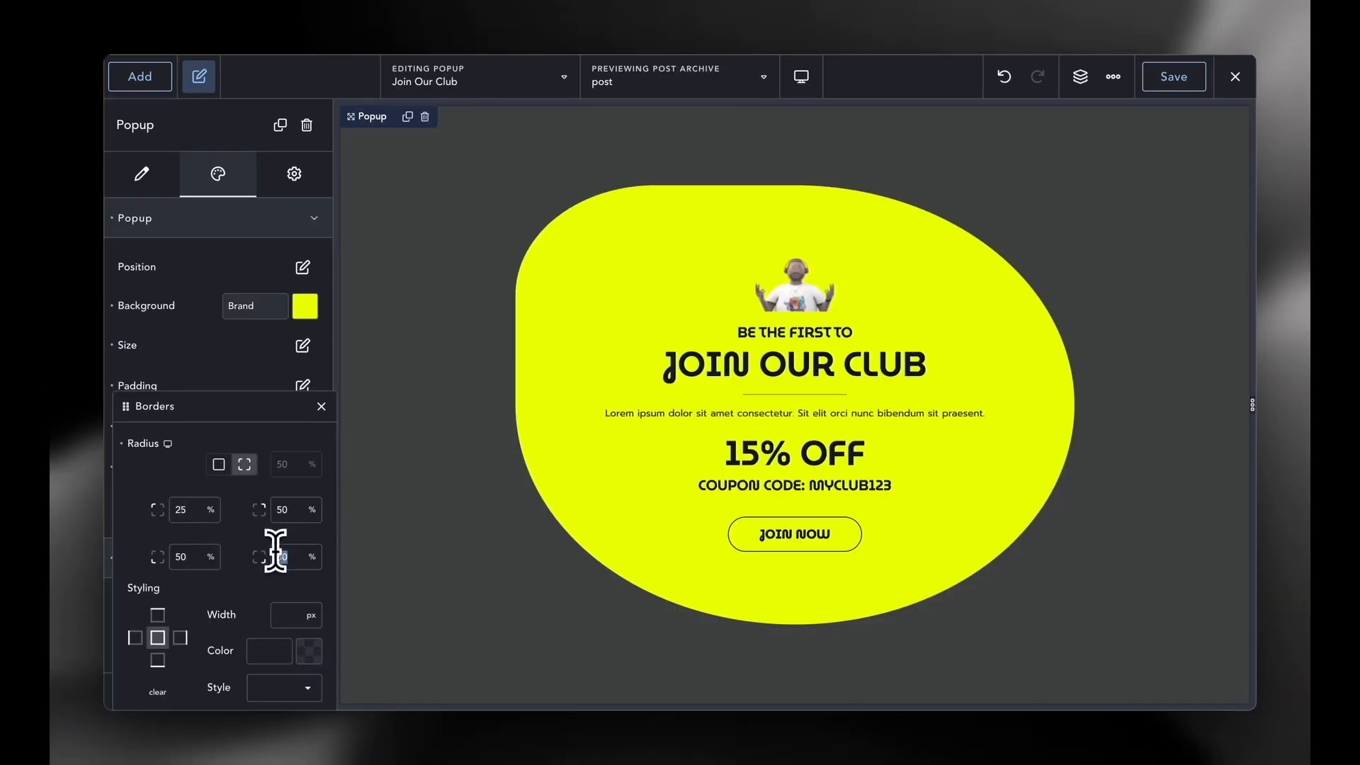
drag(274, 550, 274, 554)
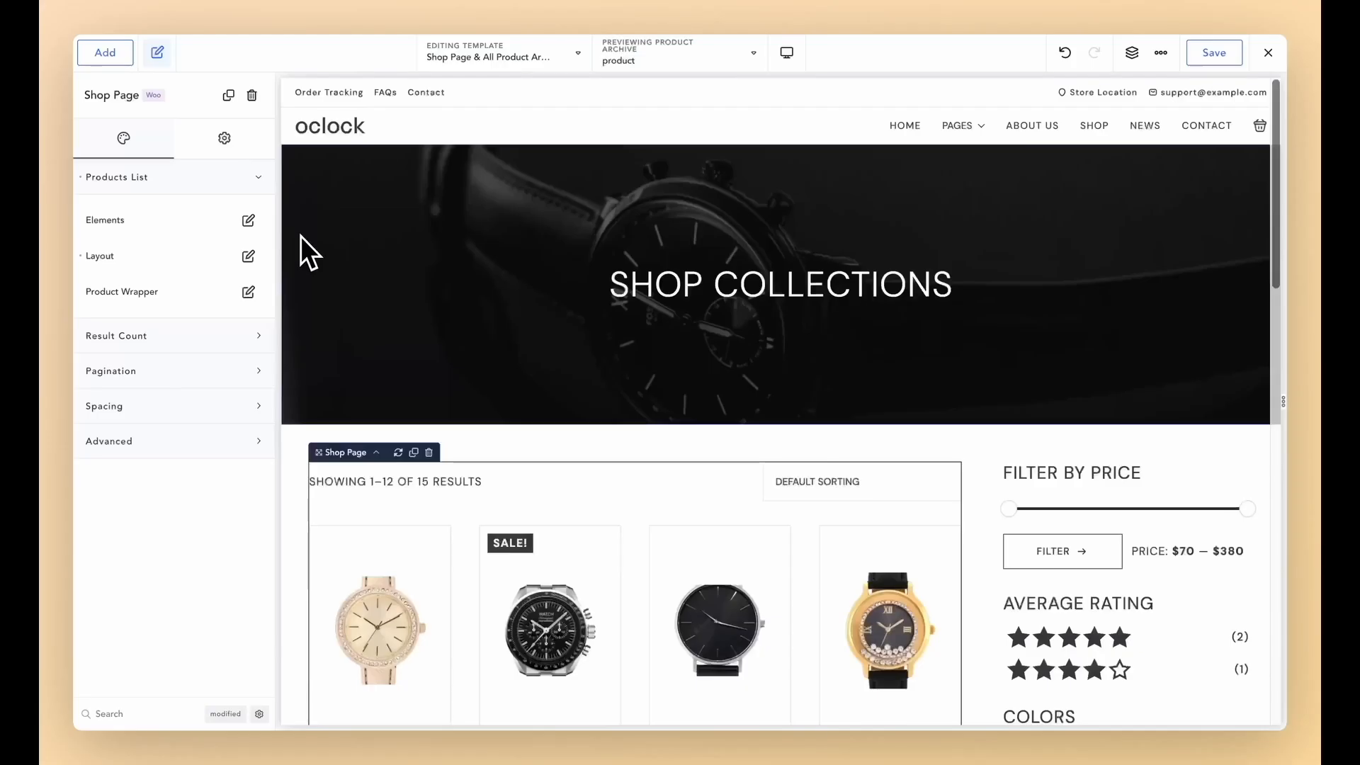
Step: Open the layout settings of the products list on the shop page template
scroll(300, 235, down, 10)
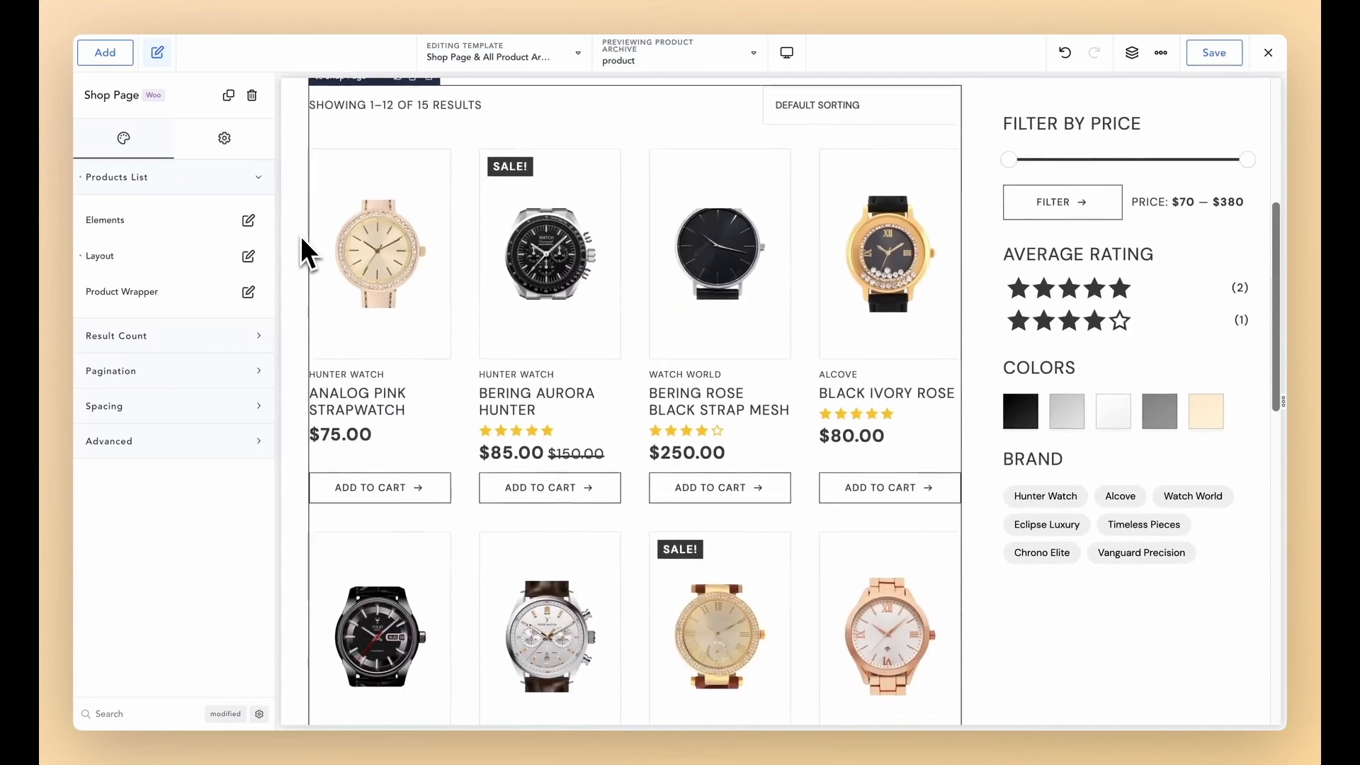
click(248, 255)
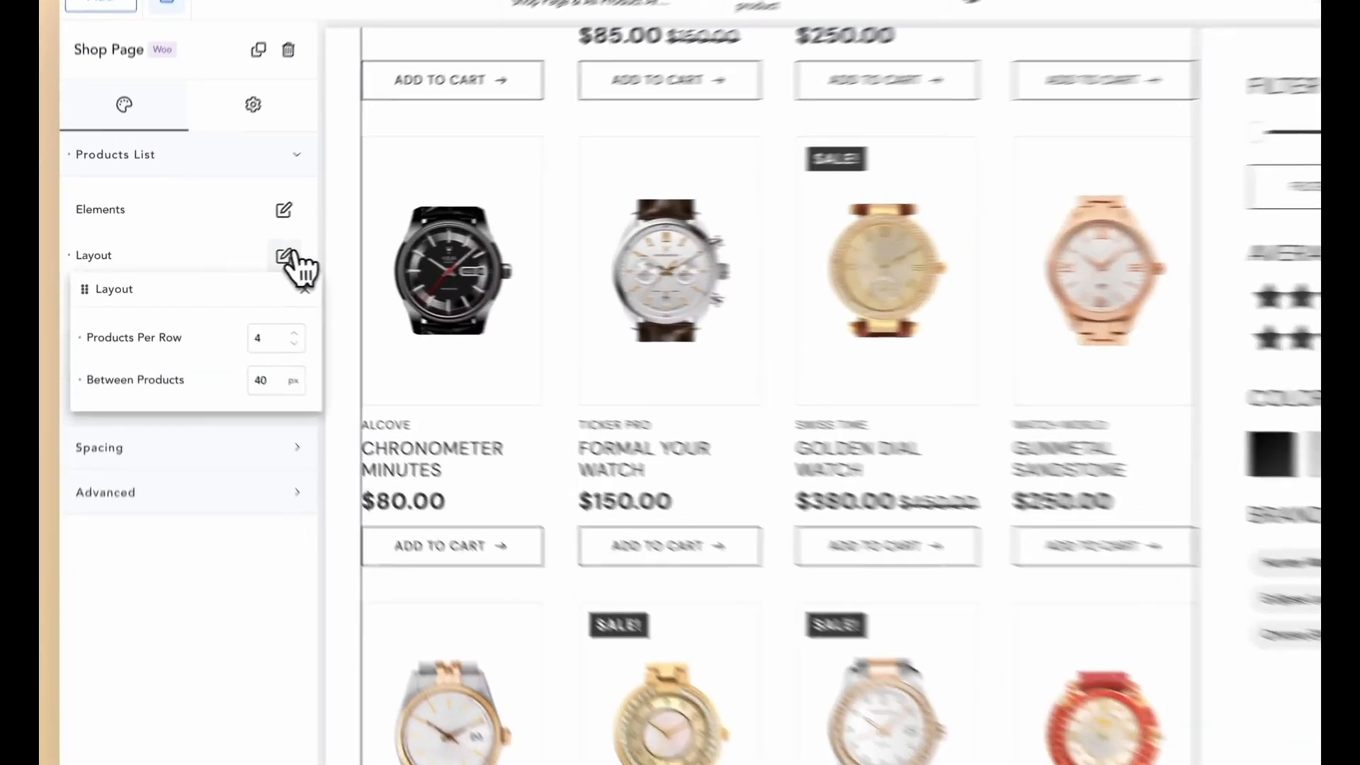
click(326, 358)
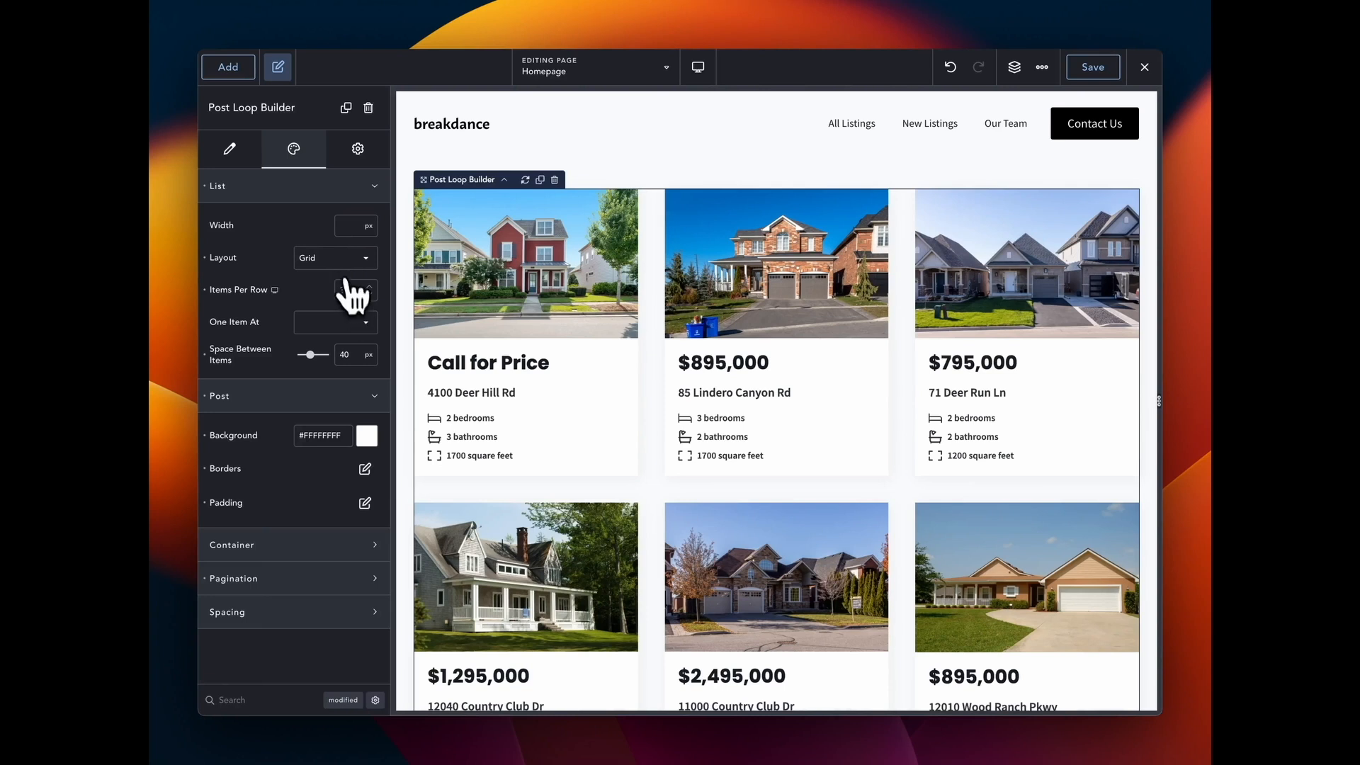
Step: Change the property listing's Post Loop Builder layout to Slider and advance it to the second slide
click(338, 263)
click(339, 323)
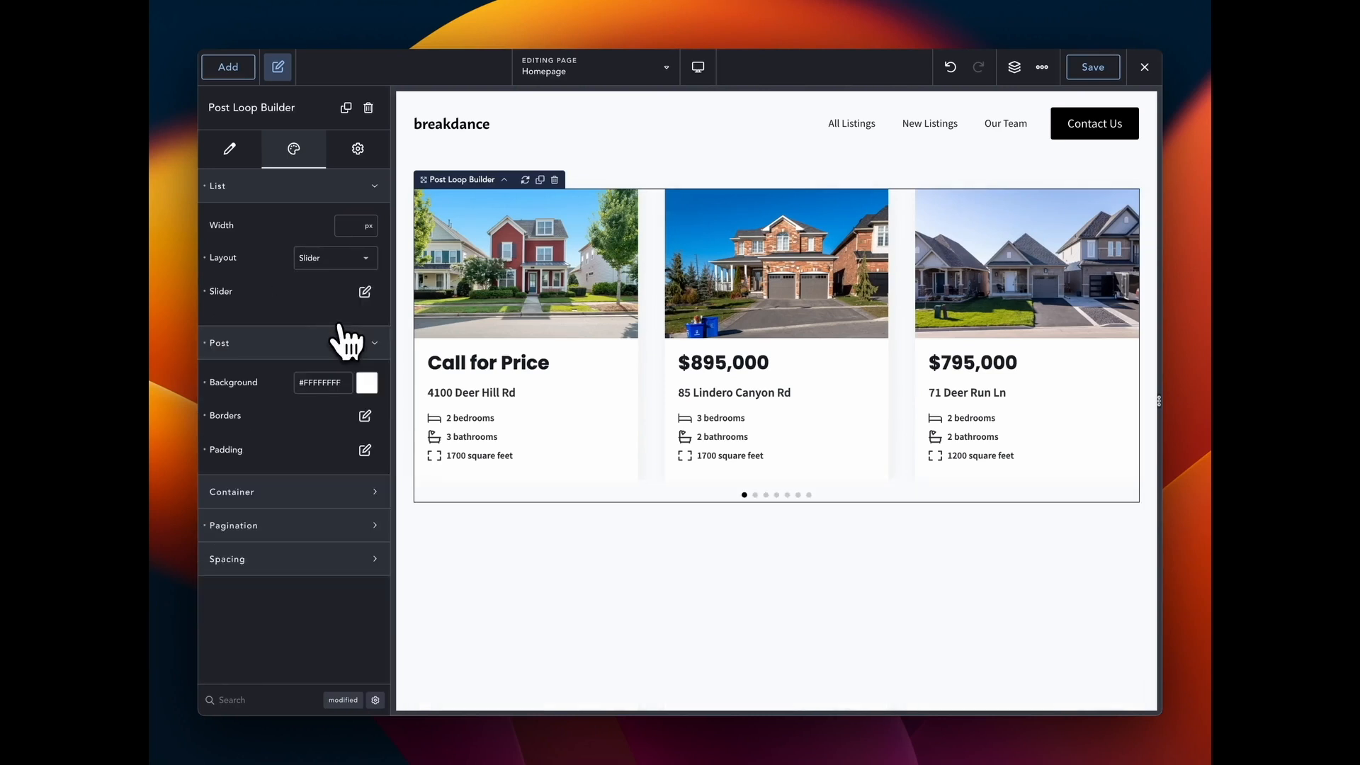
click(755, 496)
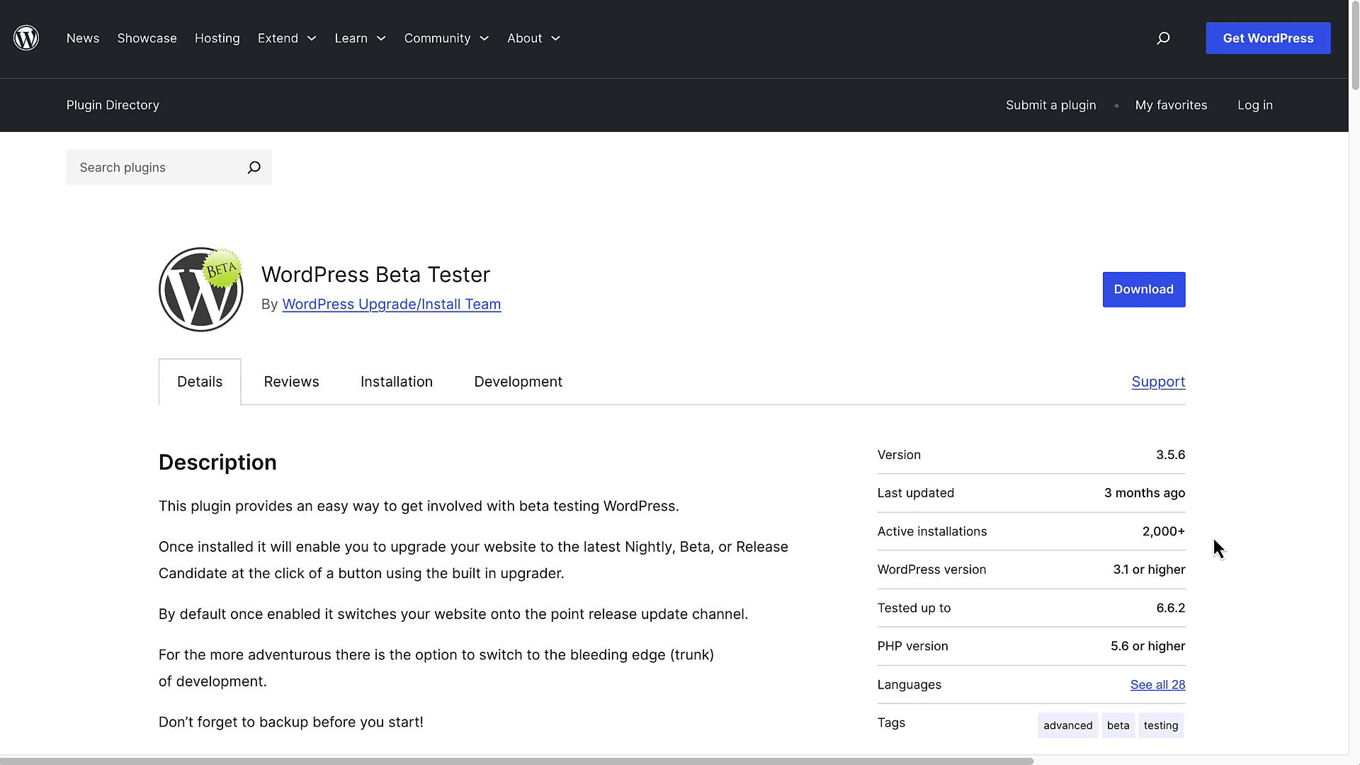
Step: Read the WordPress Beta Tester plugin description and the testing methods listed in the WordPress 6.7 Beta 1 announcement
scroll(1225, 533, down, 4)
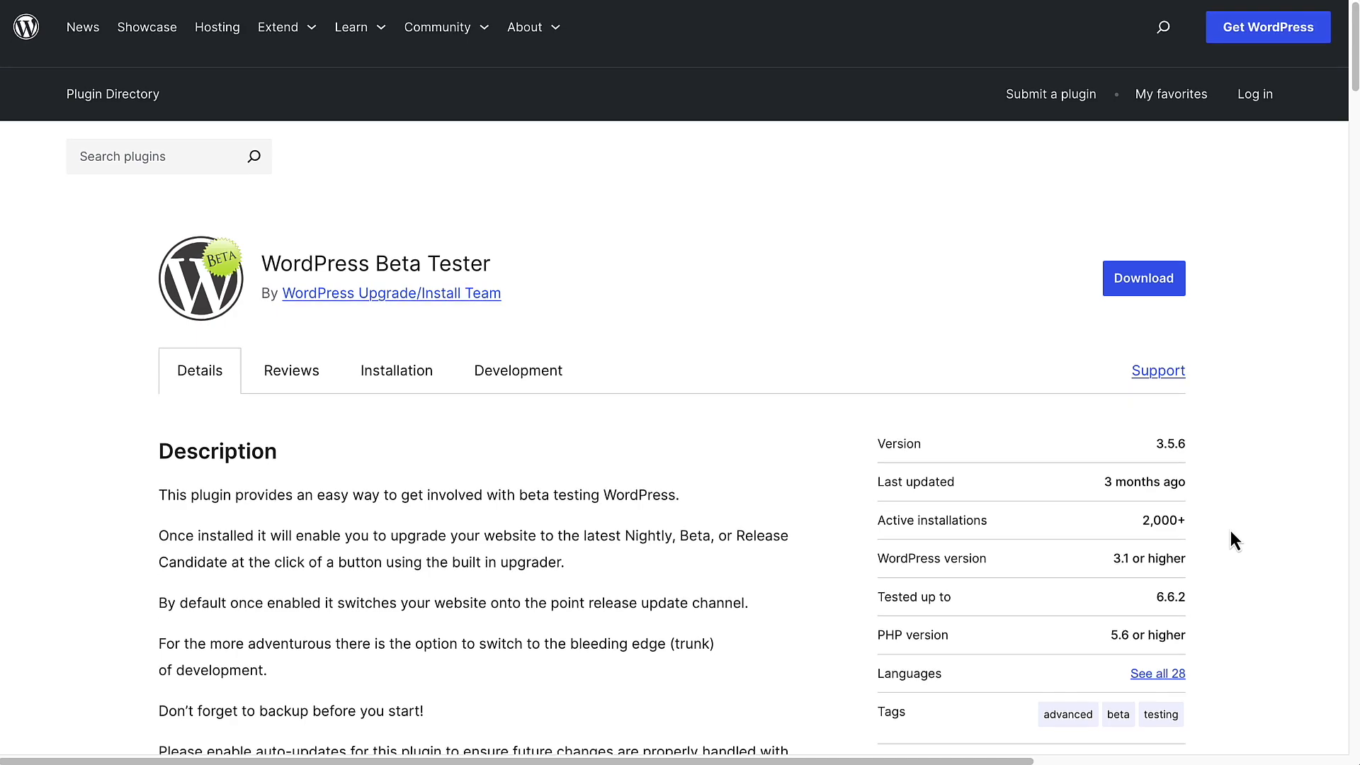
scroll(1231, 533, down, 4)
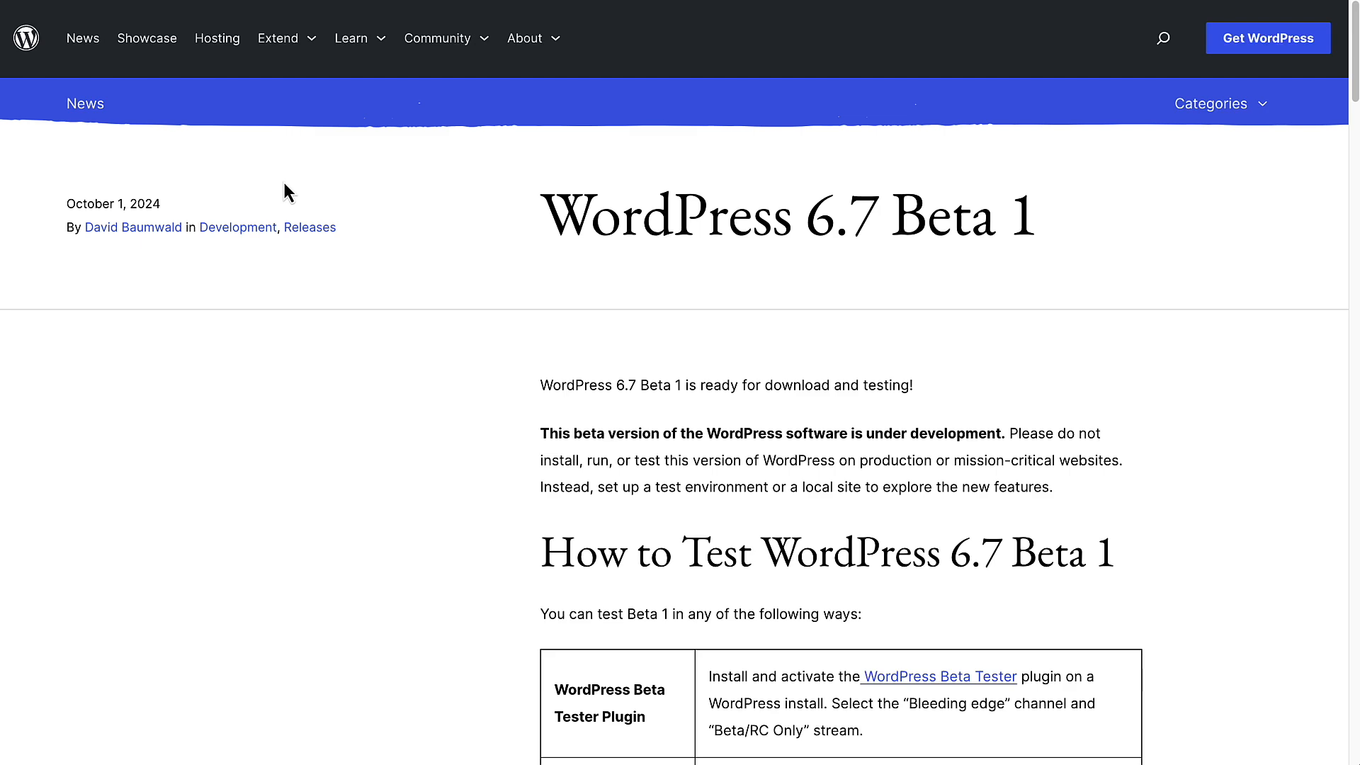
scroll(347, 191, down, 5)
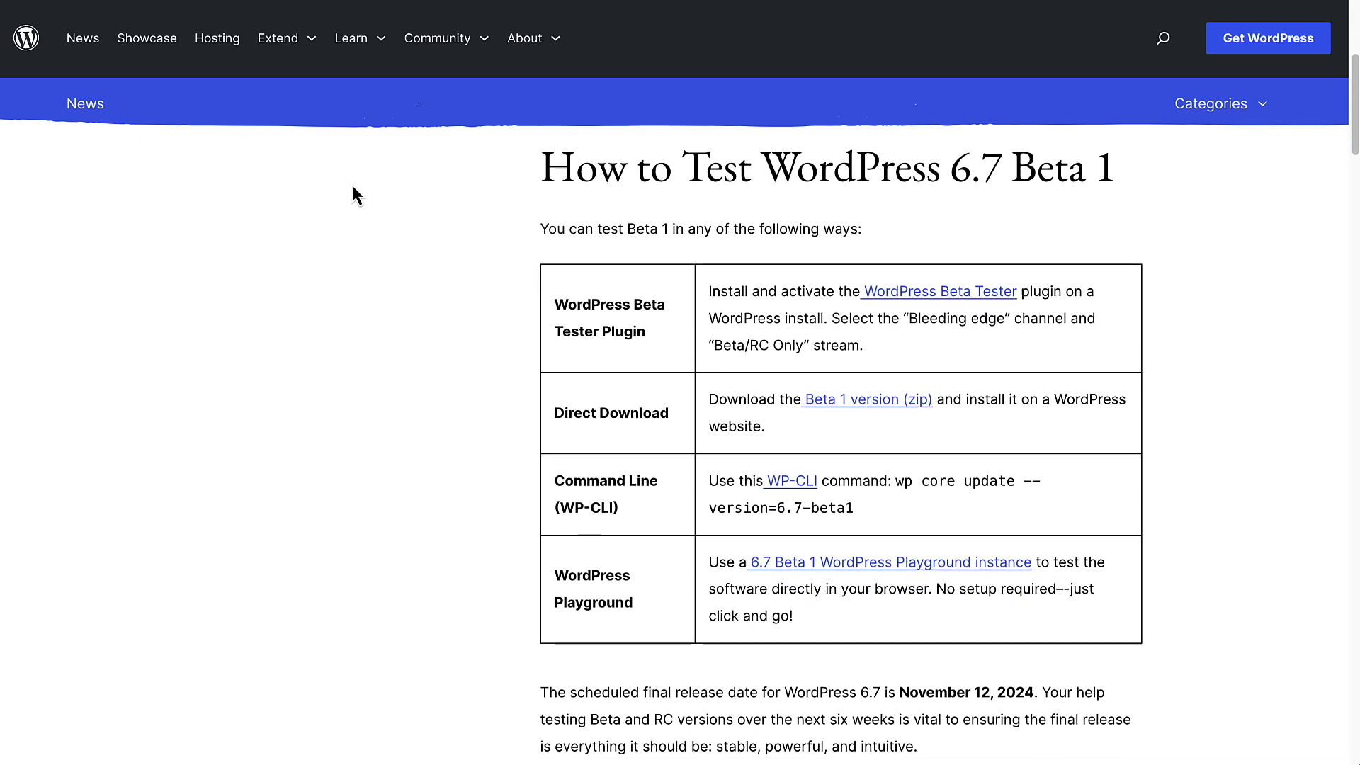
scroll(351, 185, down, 1)
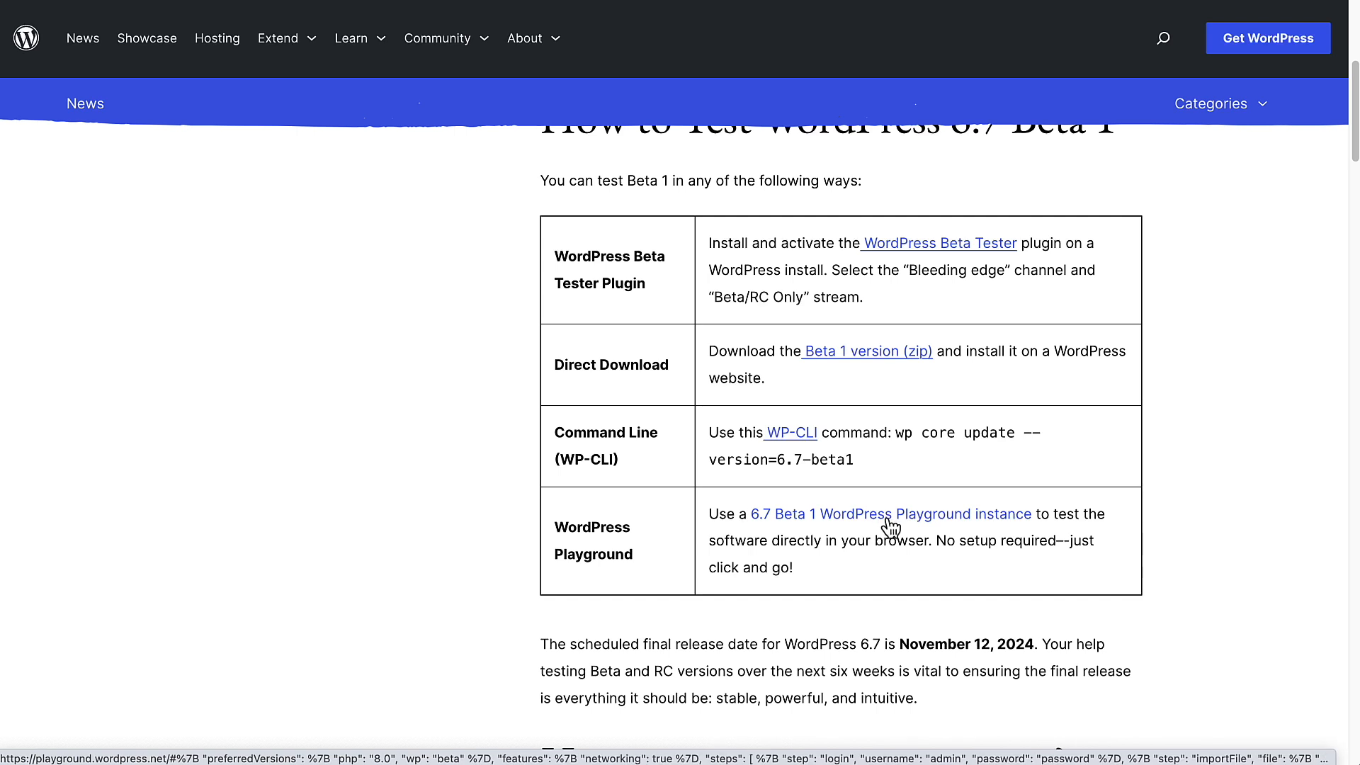
scroll(413, 476, down, 2)
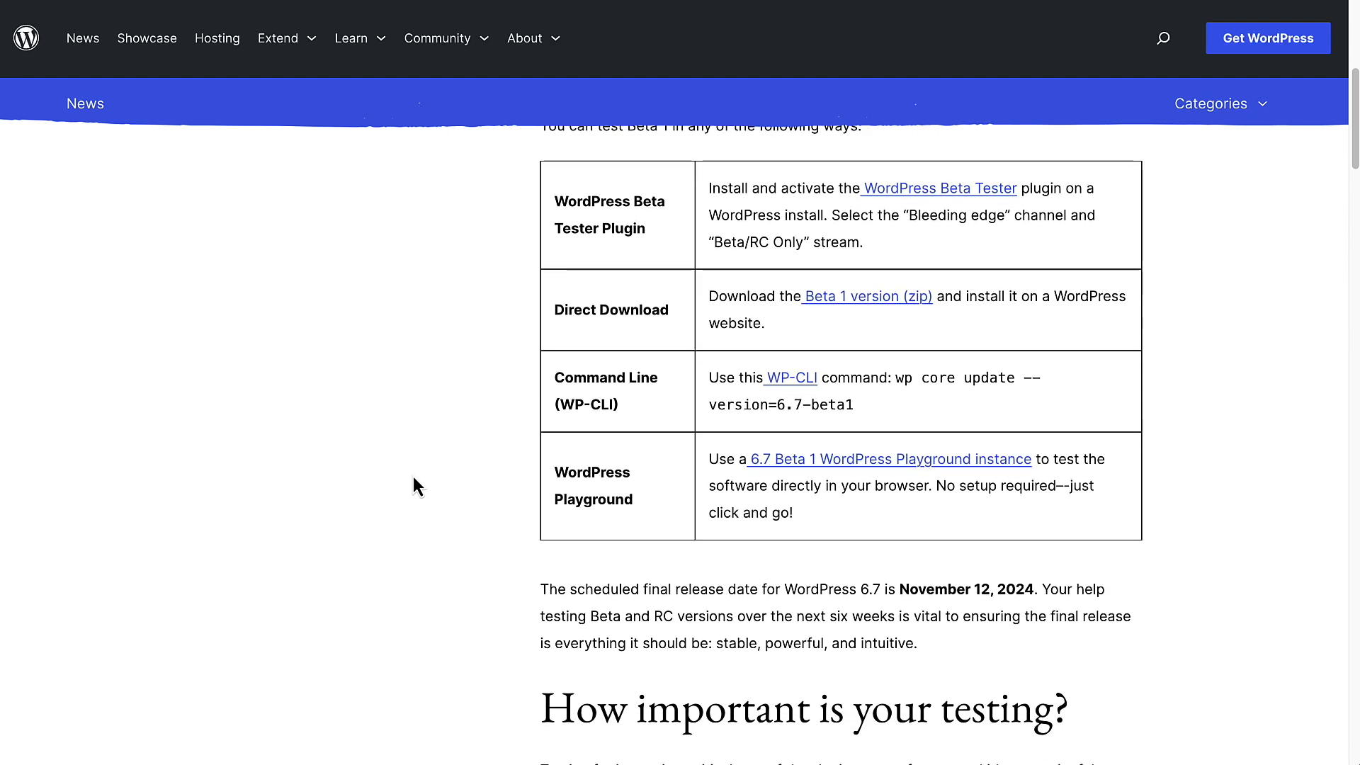
scroll(414, 476, down, 1)
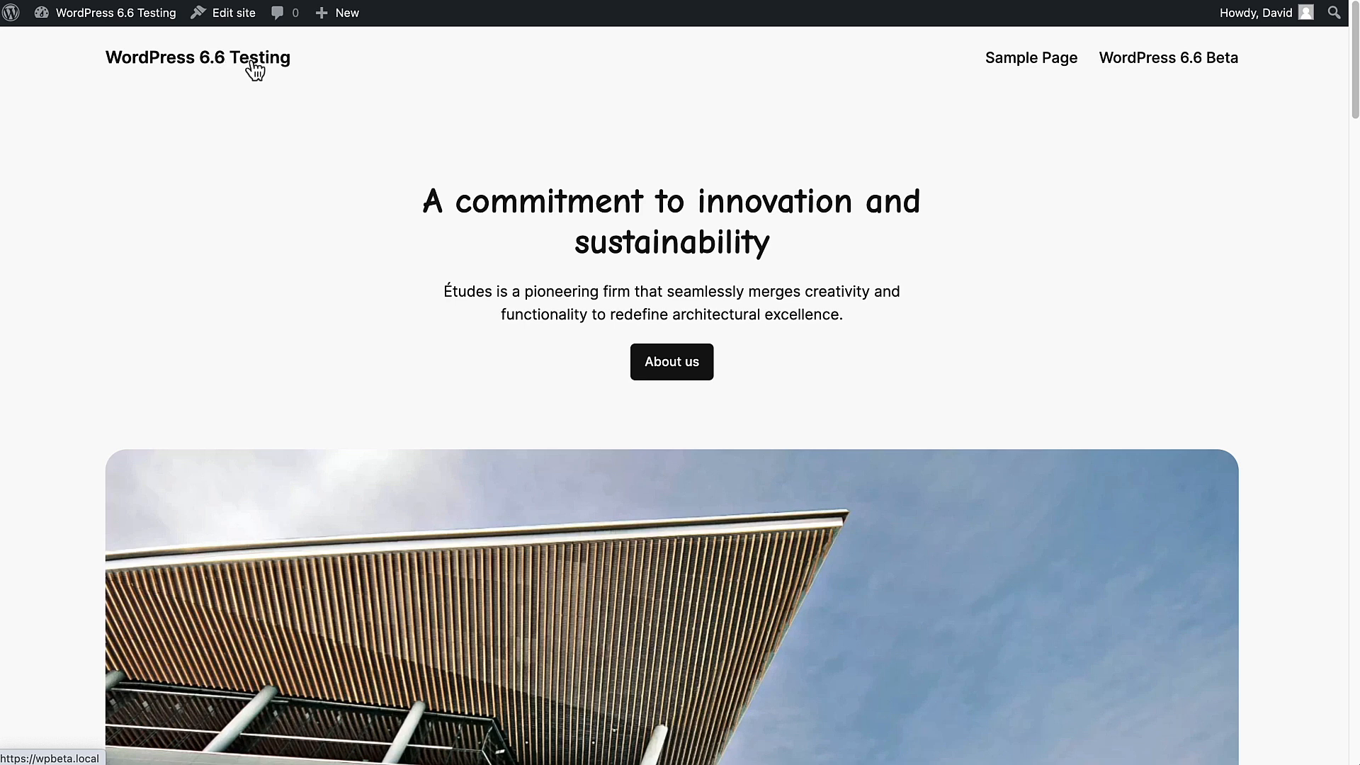
Step: Go to the test site's dashboard and check the installed WordPress version on the Updates page
click(139, 21)
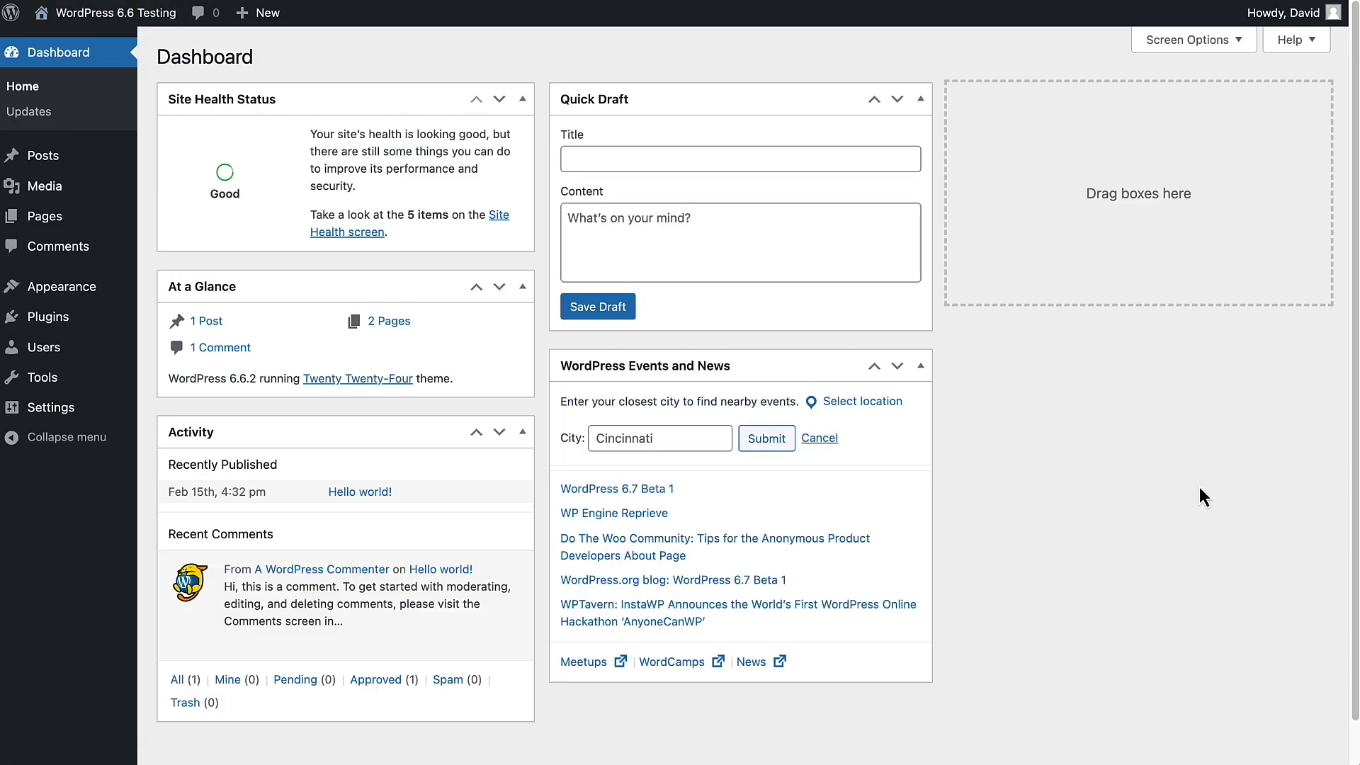
scroll(1200, 487, down, 1)
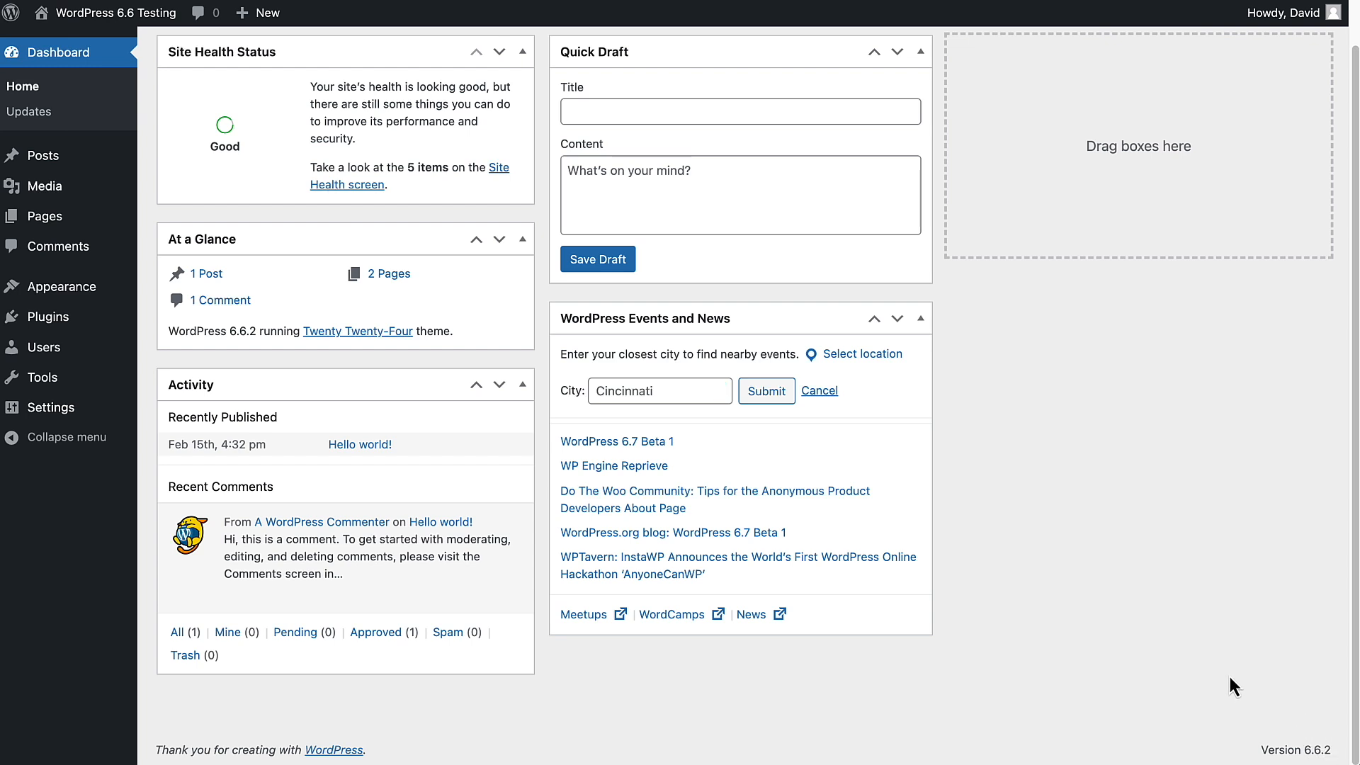
click(38, 116)
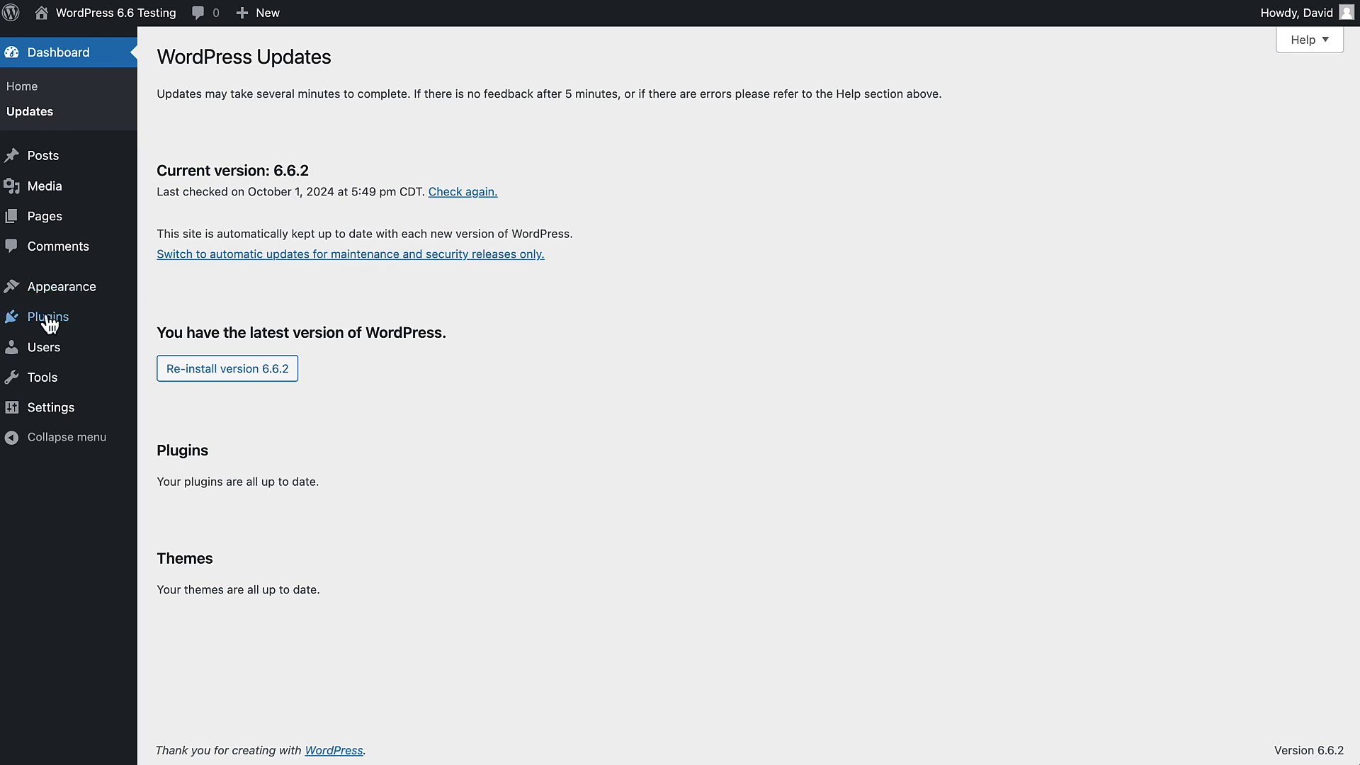
Step: Search the plugin directory for "wordpress beta tester", then install and activate the WordPress Beta Tester plugin
mouse_move(47, 317)
click(161, 344)
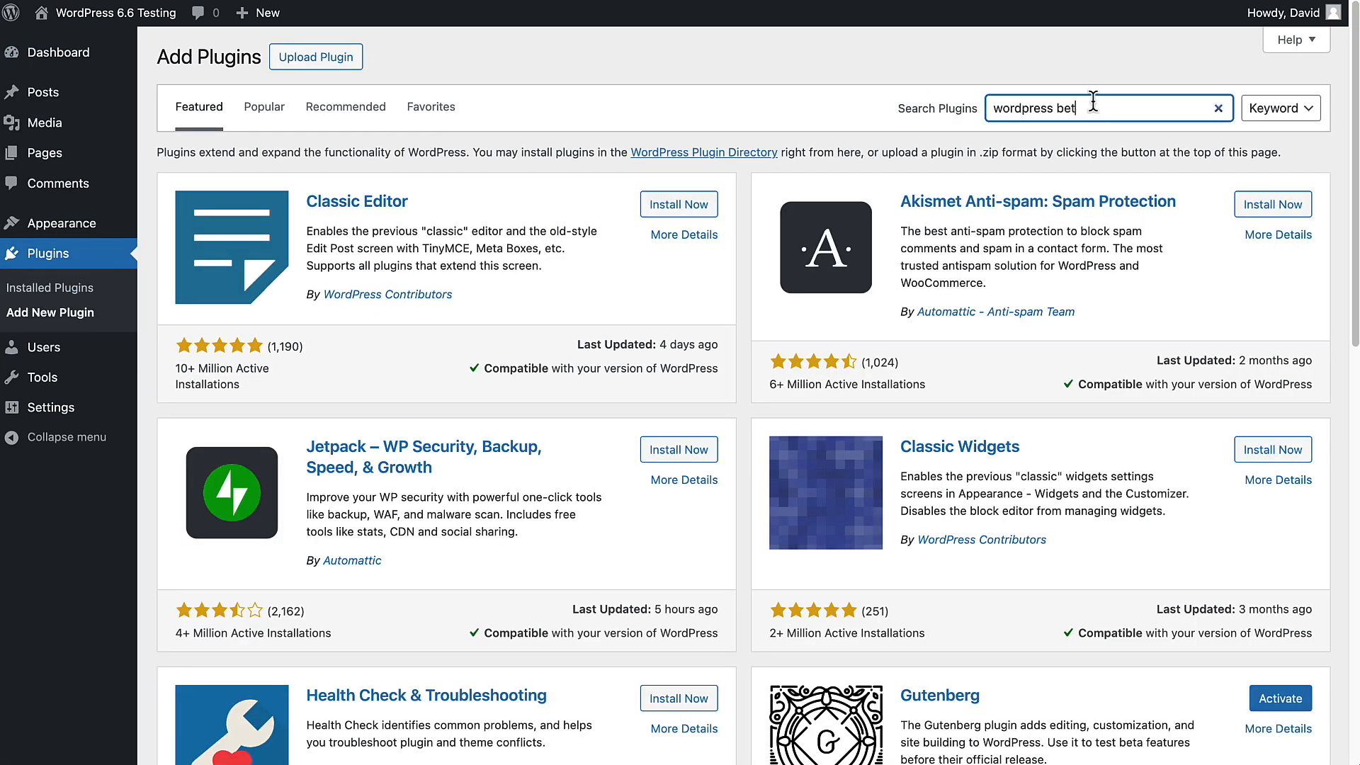
text(ter)
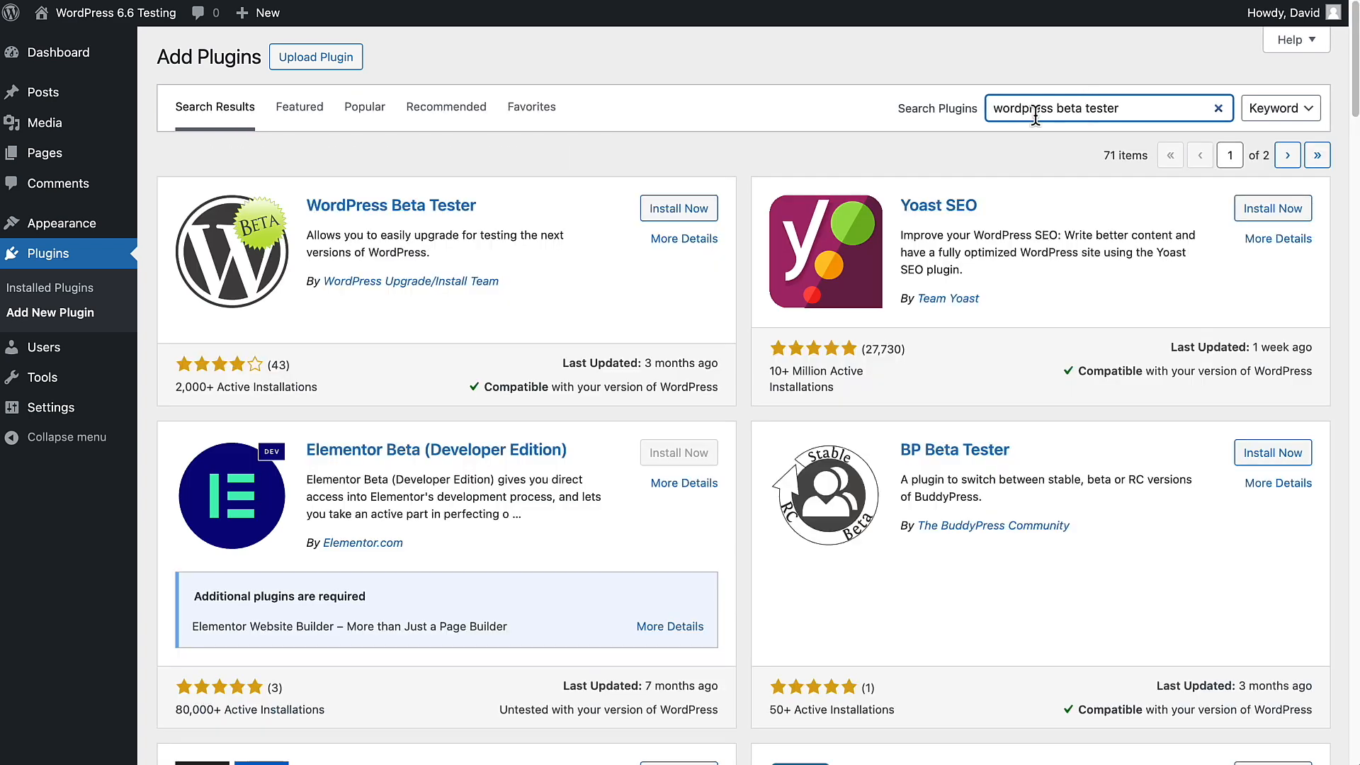
click(683, 217)
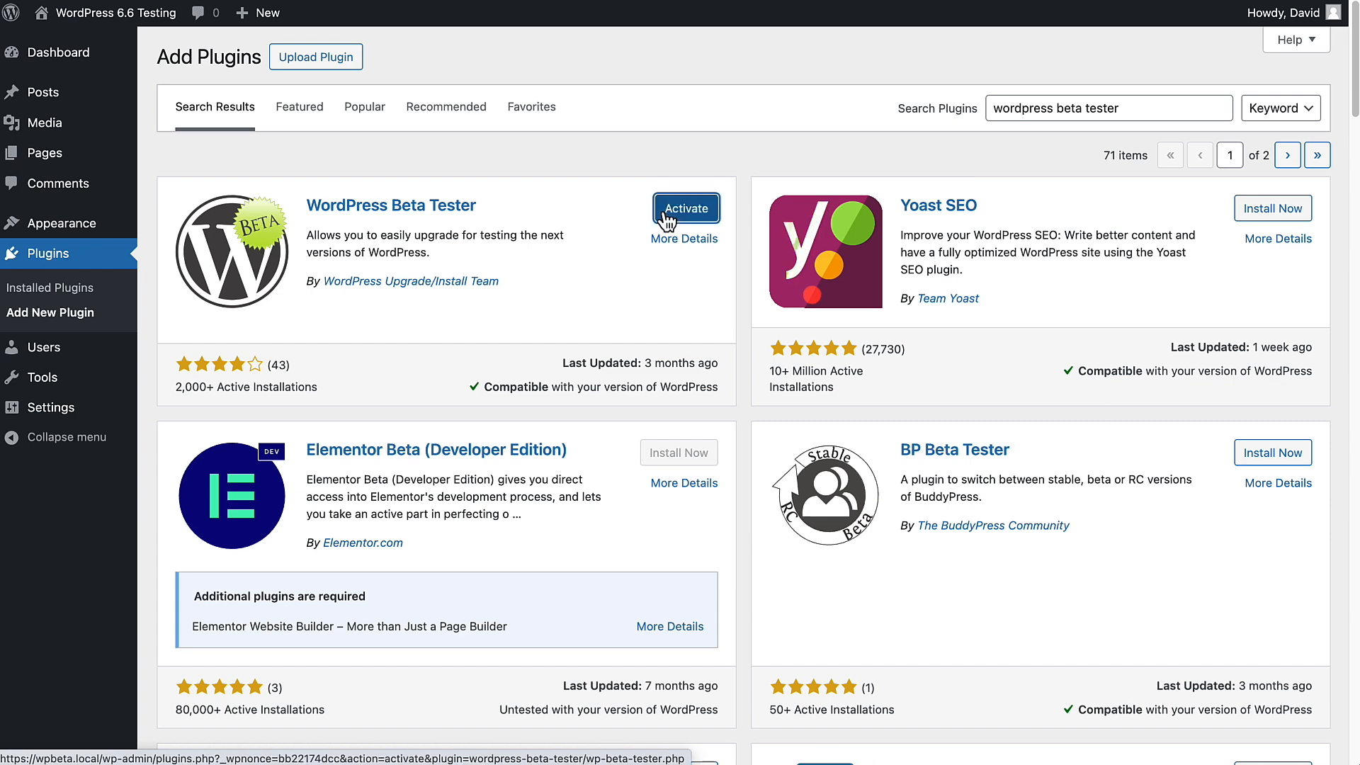
click(678, 211)
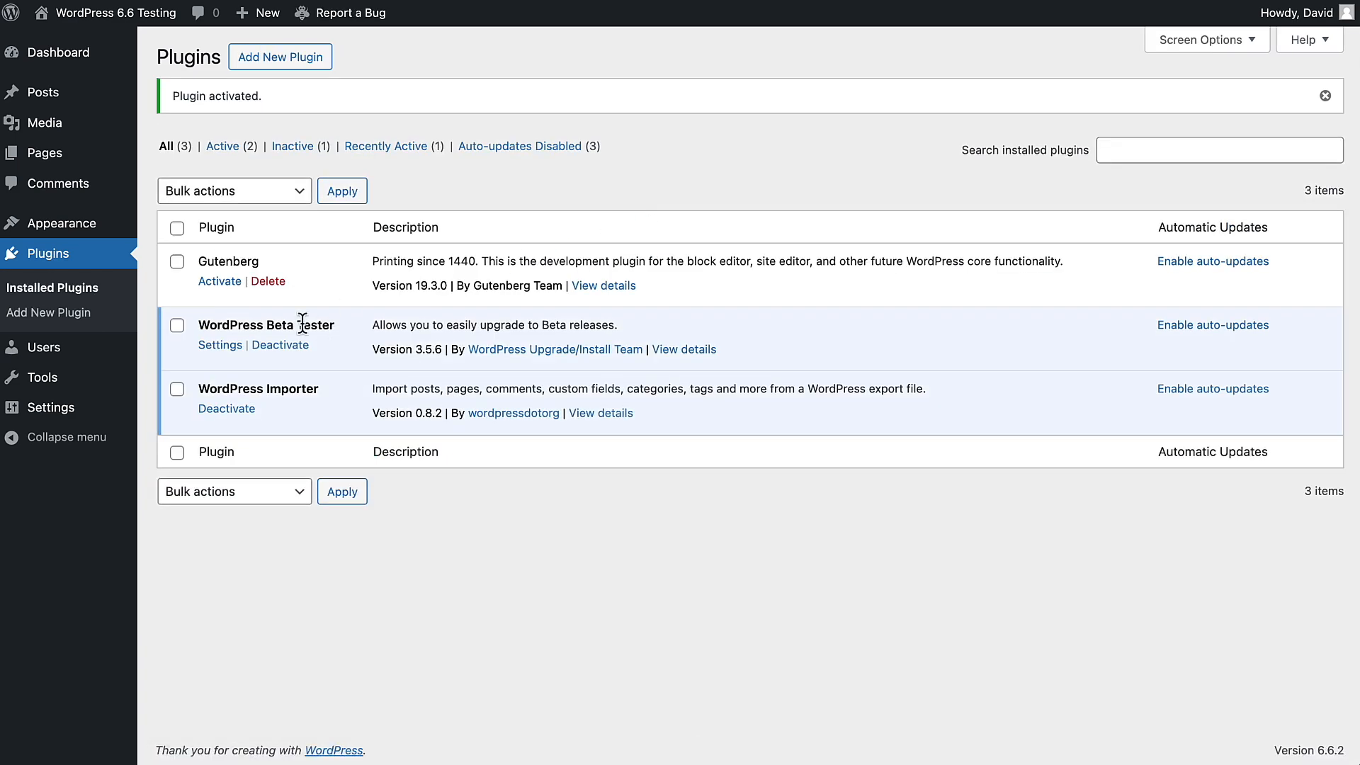
Step: Set the Beta Testing update channel to Bleeding edge with the Beta/RC Only stream and save the settings
mouse_move(71, 381)
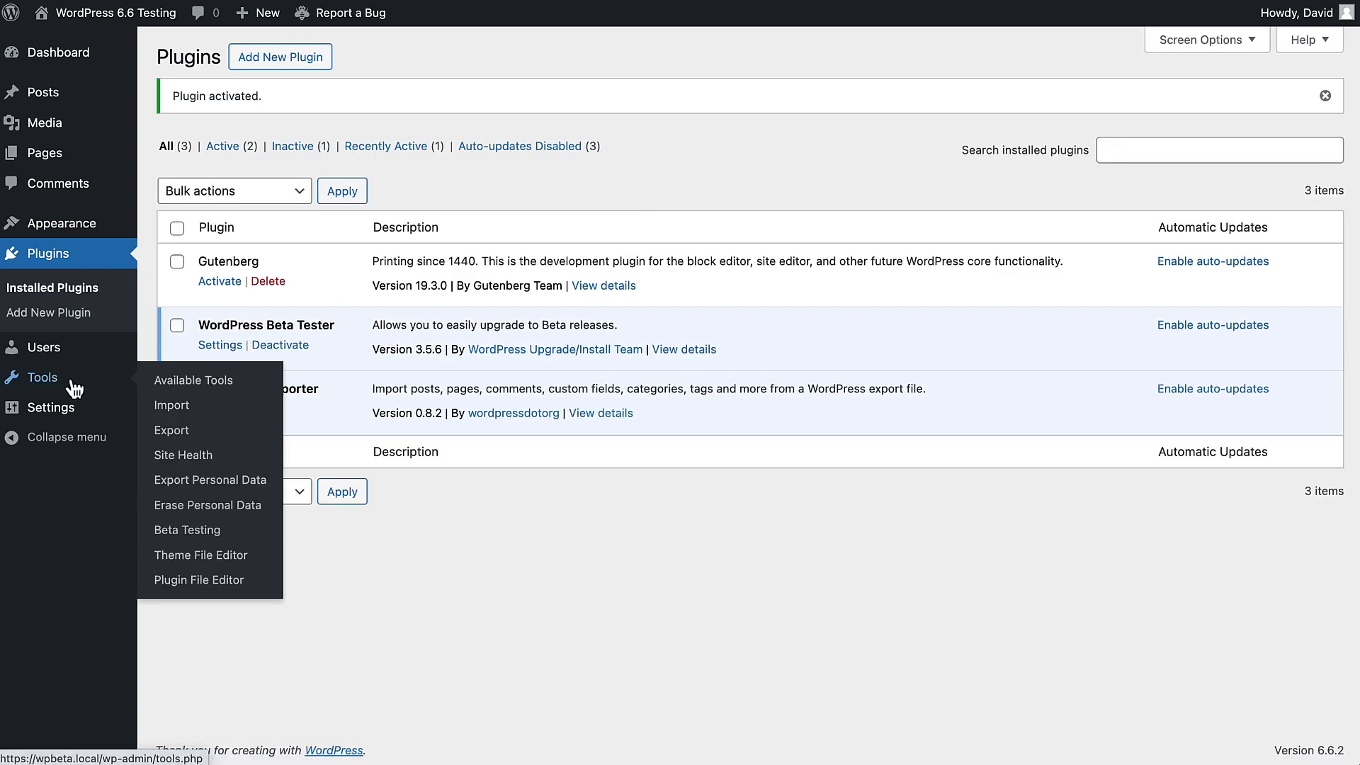
click(181, 533)
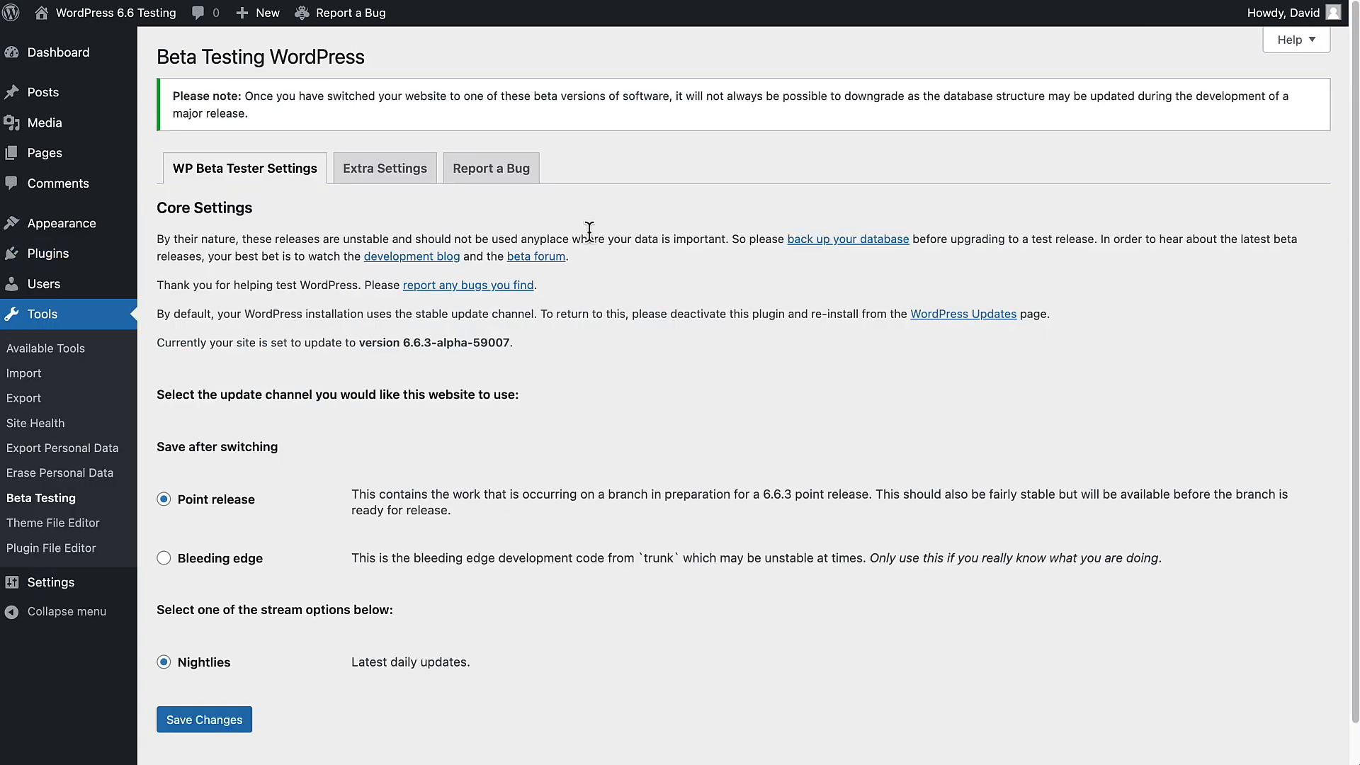
scroll(589, 231, down, 1)
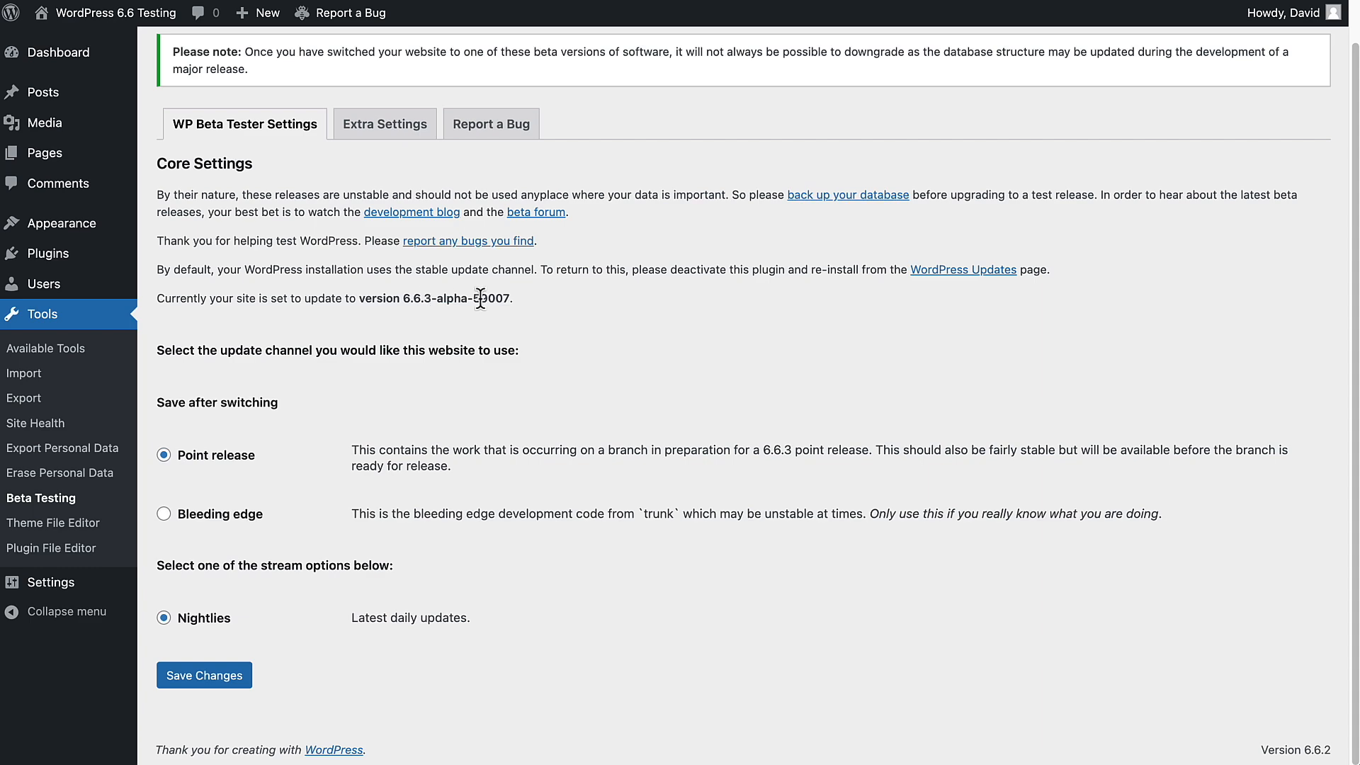
click(164, 514)
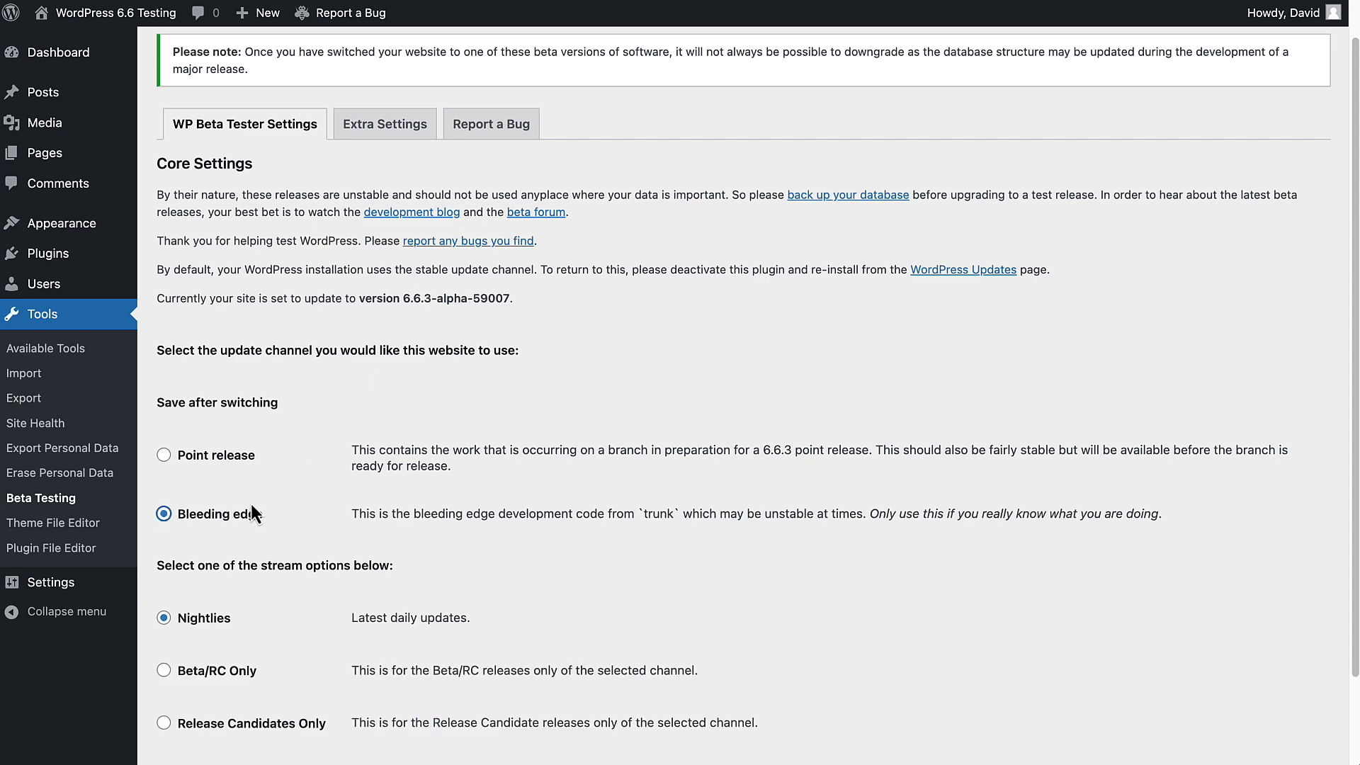
scroll(279, 495, down, 1)
scroll(278, 494, down, 2)
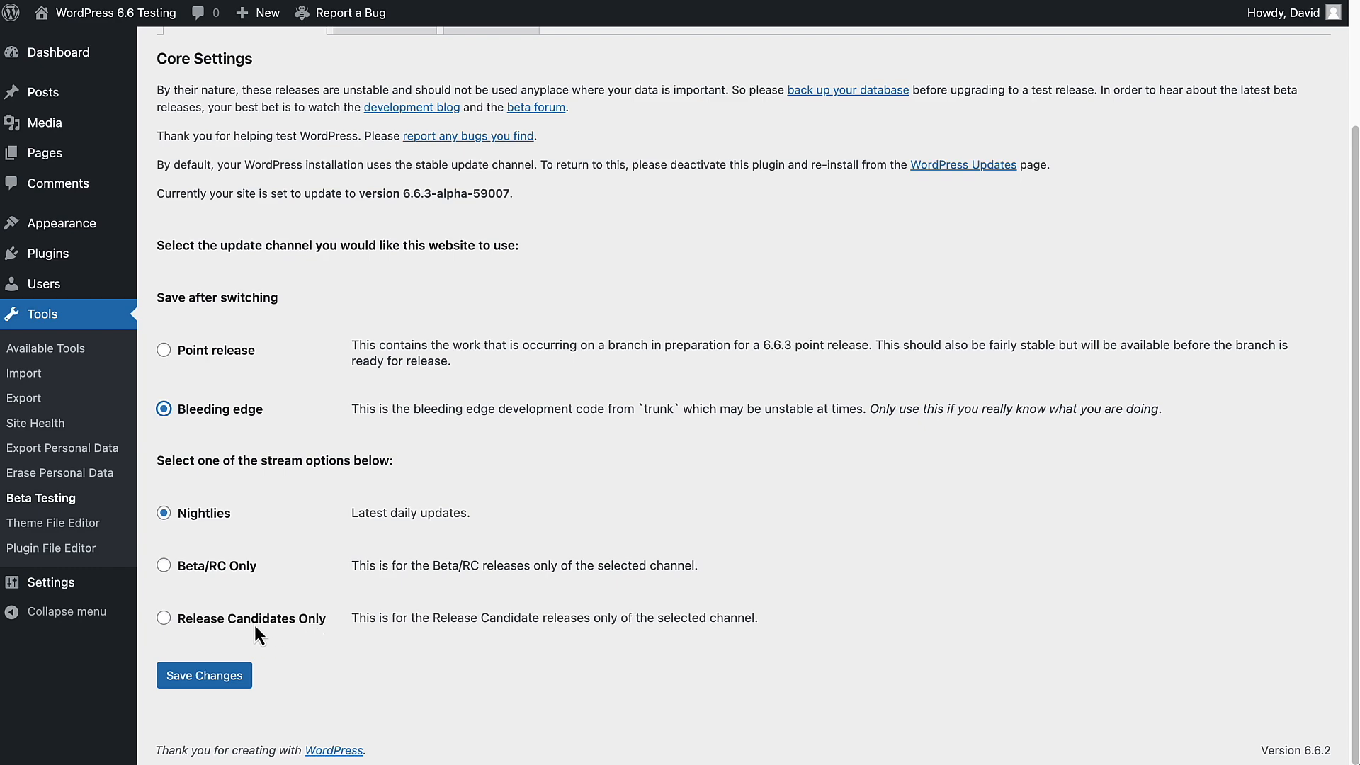
click(165, 566)
click(221, 683)
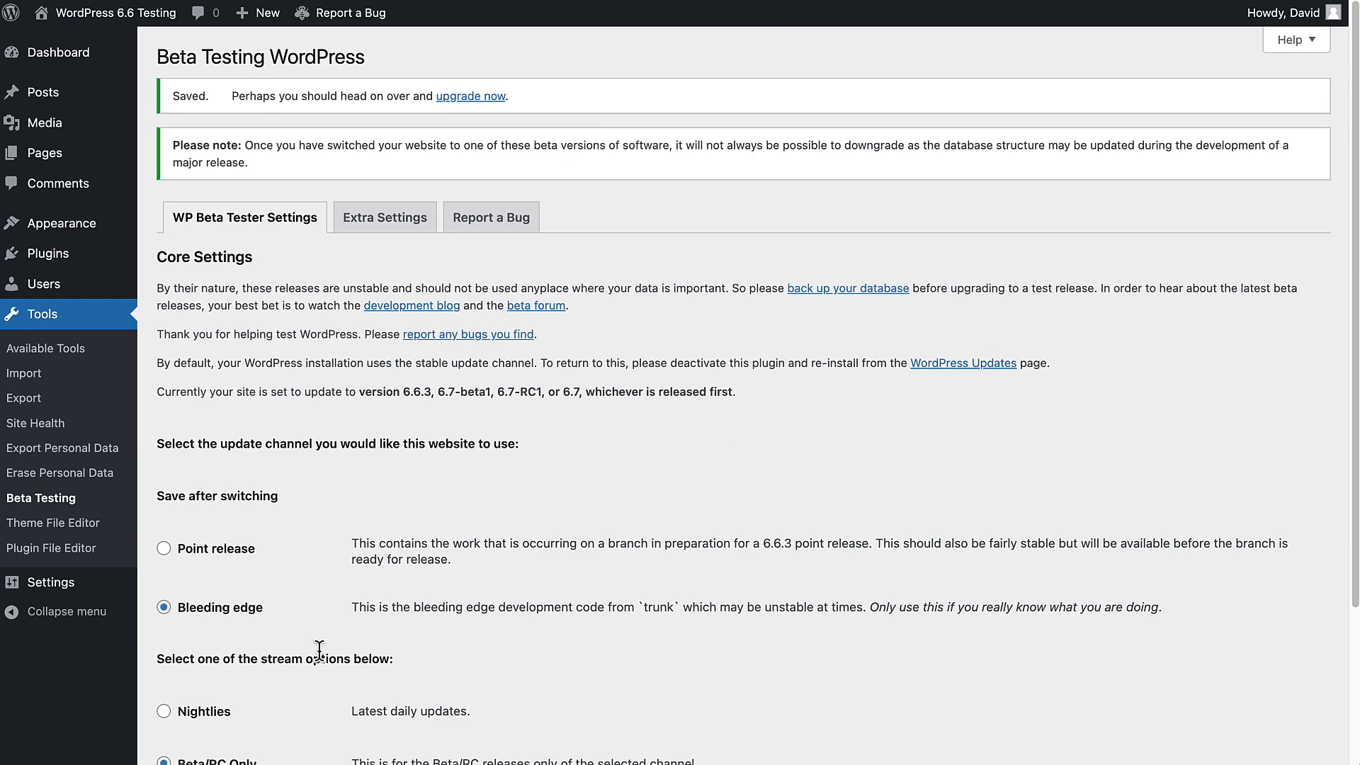
Step: Review the saved beta testing core settings and open the plugin's Extra Settings
scroll(343, 616, down, 5)
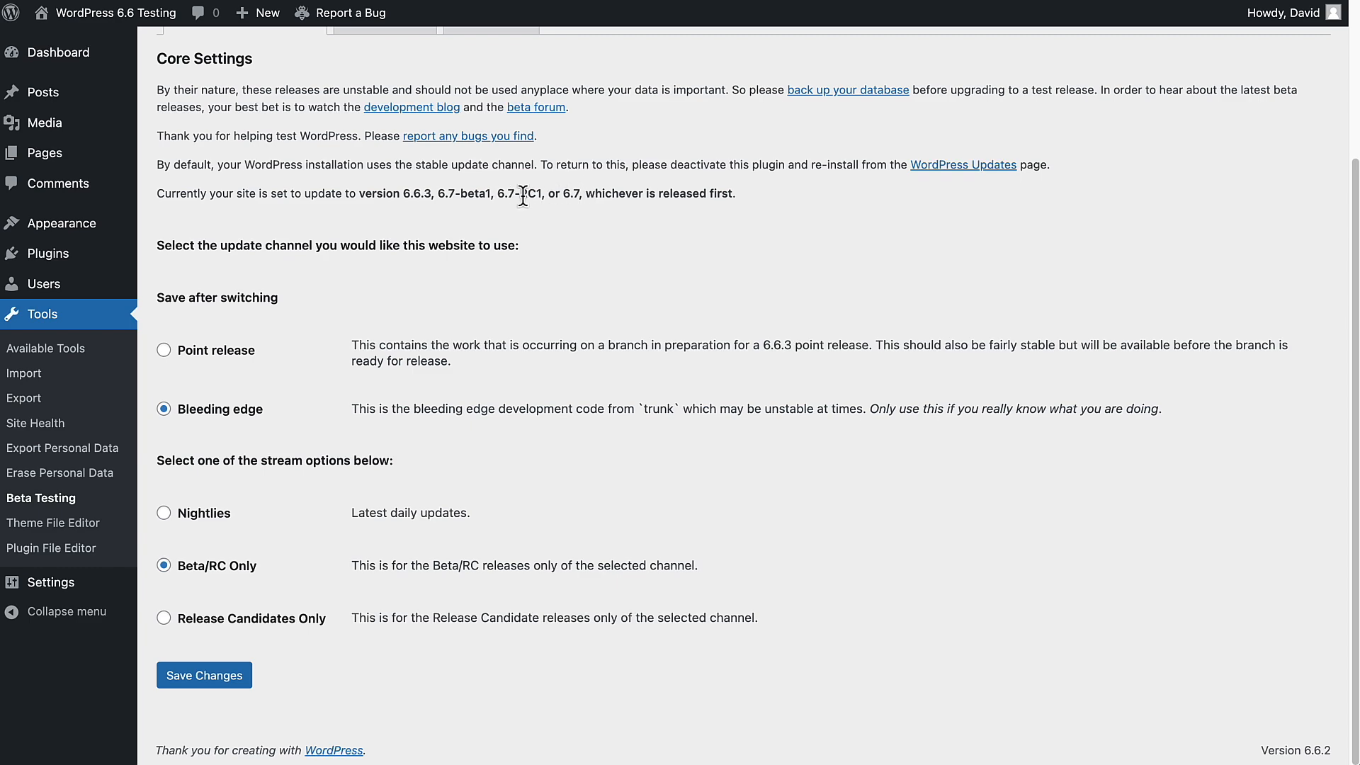
scroll(509, 198, up, 3)
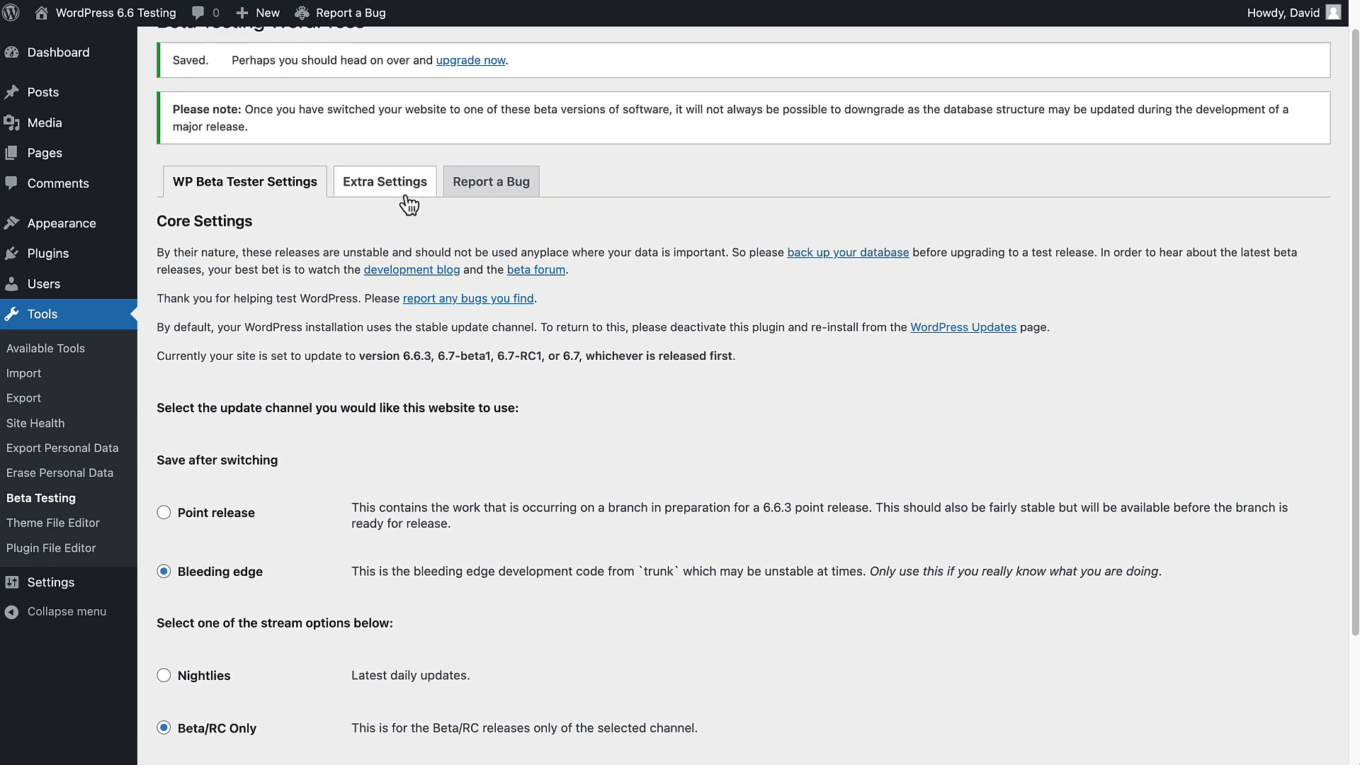
click(407, 202)
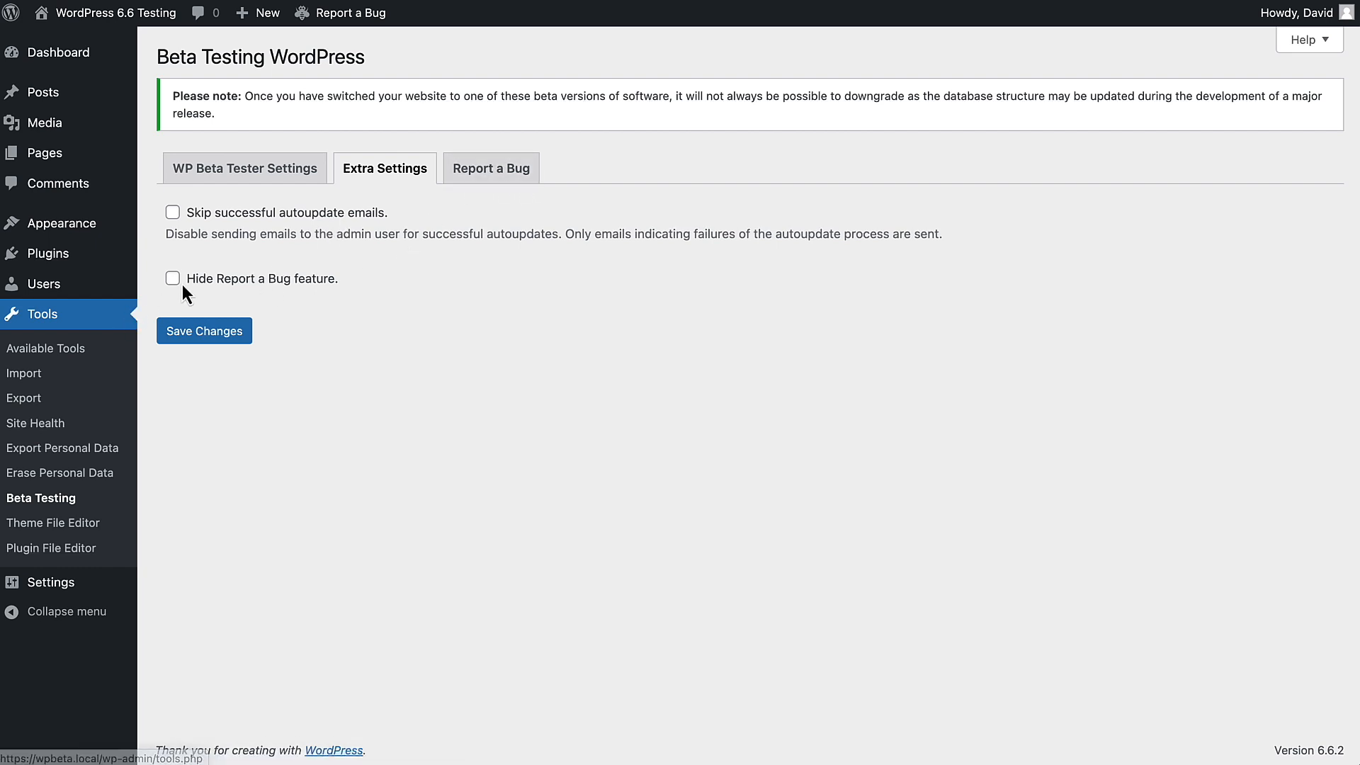
Step: Review the Beta Tester plugin's bug report templates for Trac and GitHub (Gutenberg)
click(471, 182)
scroll(444, 212, down, 2)
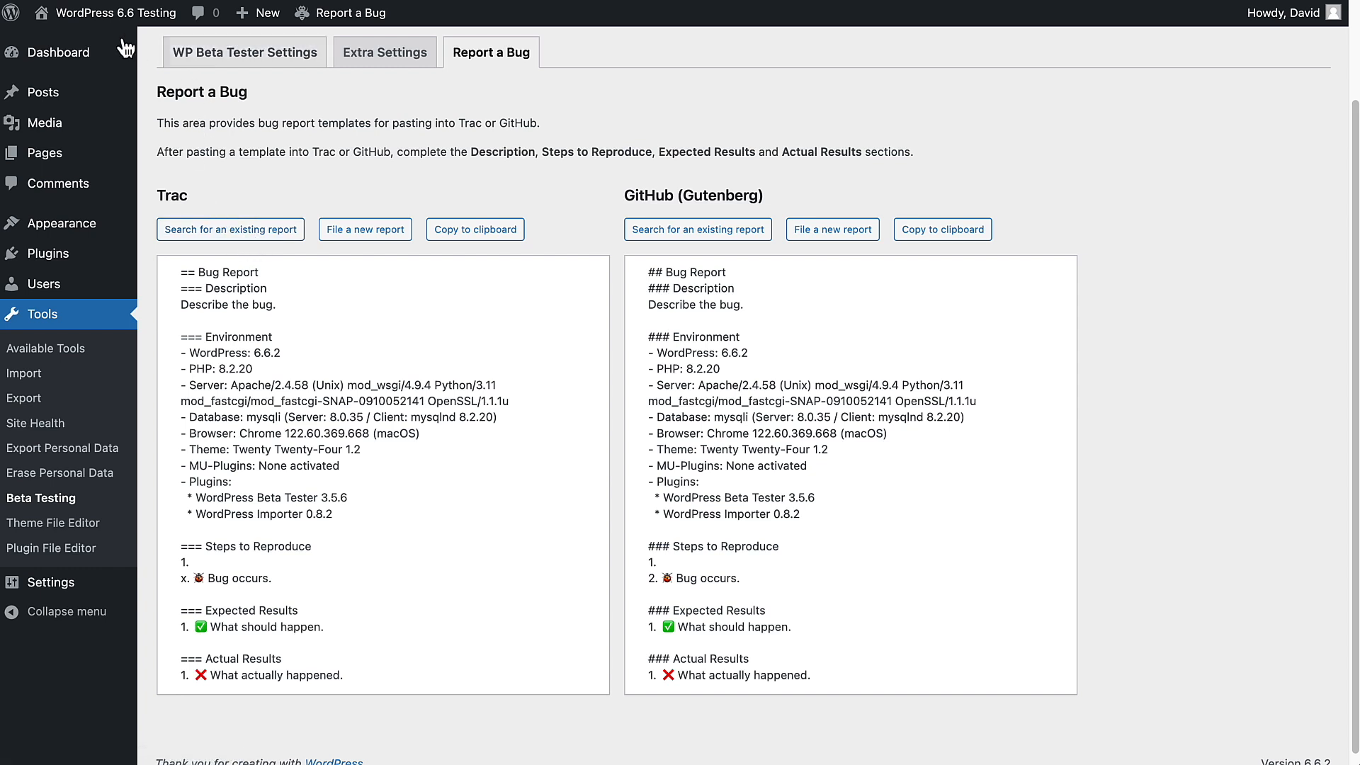
Step: Update the site to WordPress version 6.7-beta1 and complete the required database update
mouse_move(68, 53)
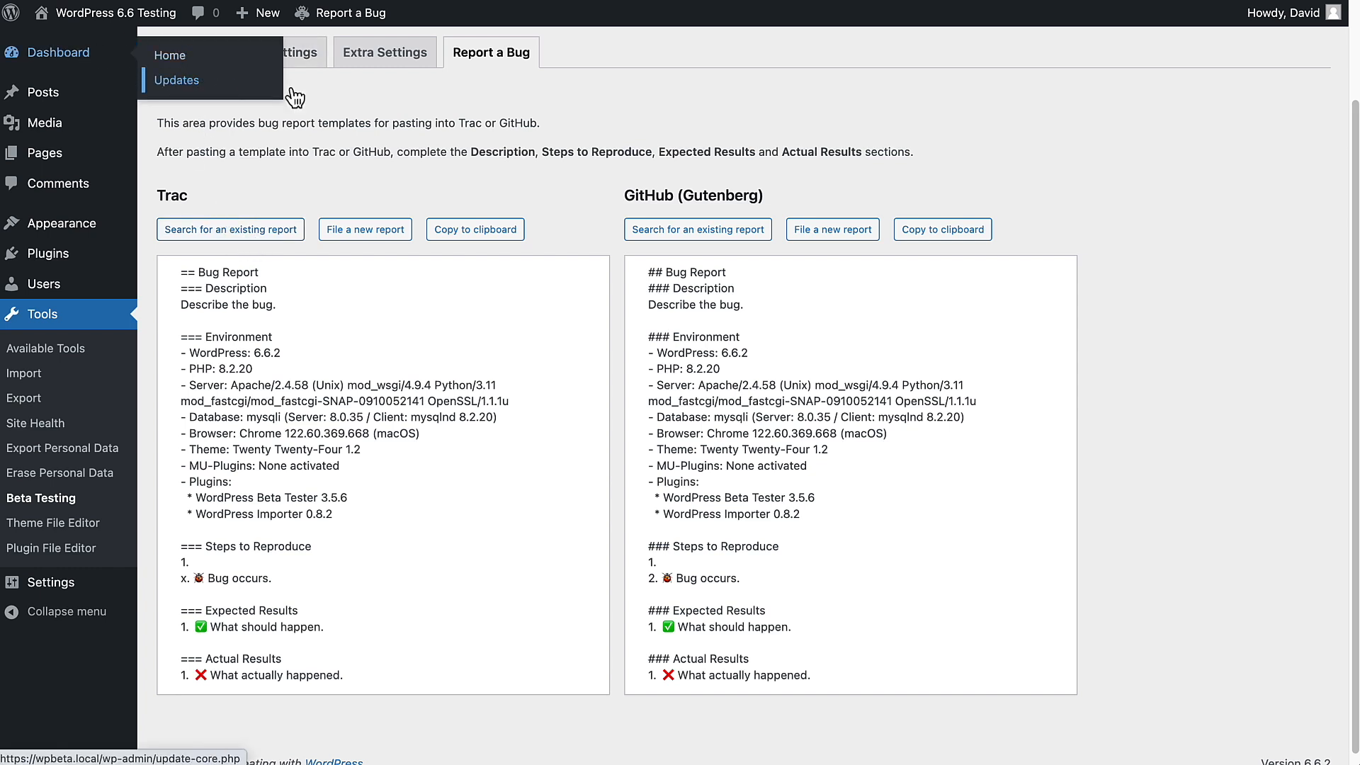
click(176, 81)
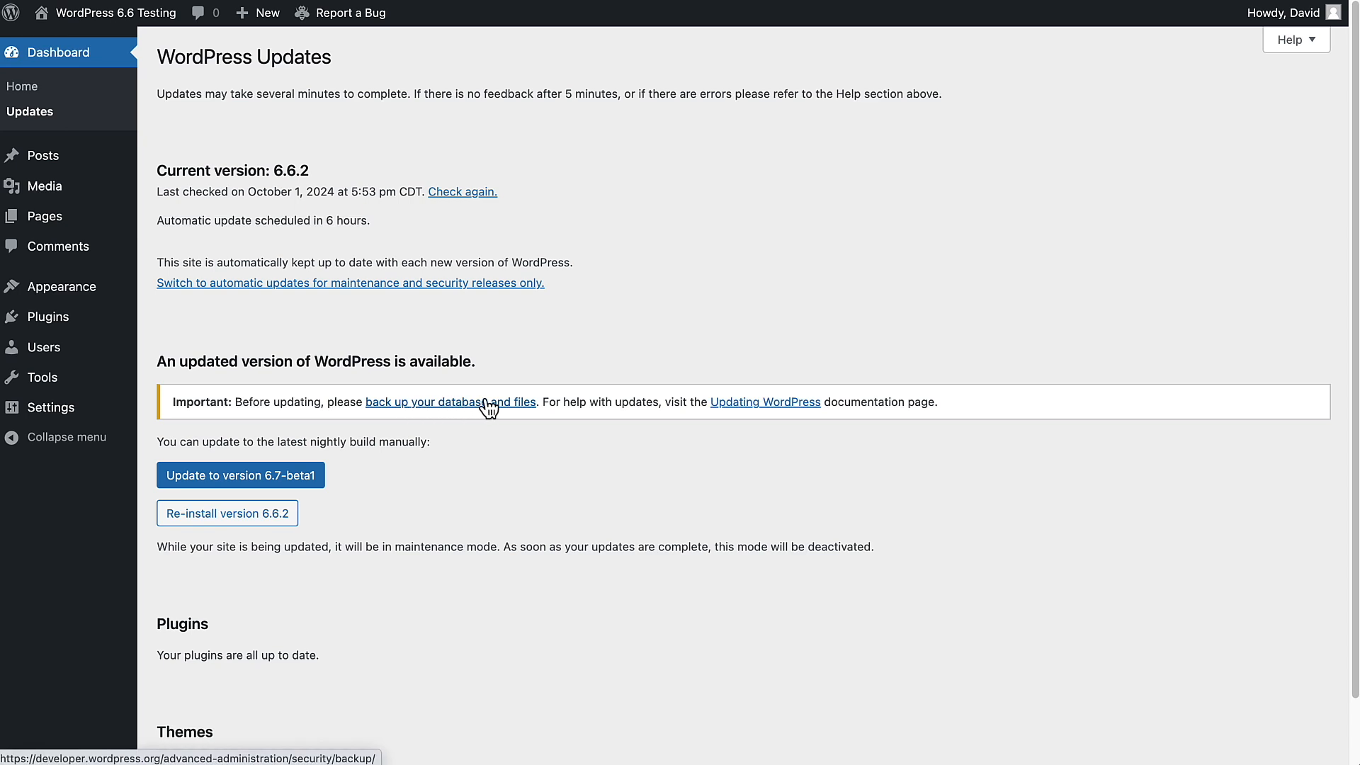
click(298, 479)
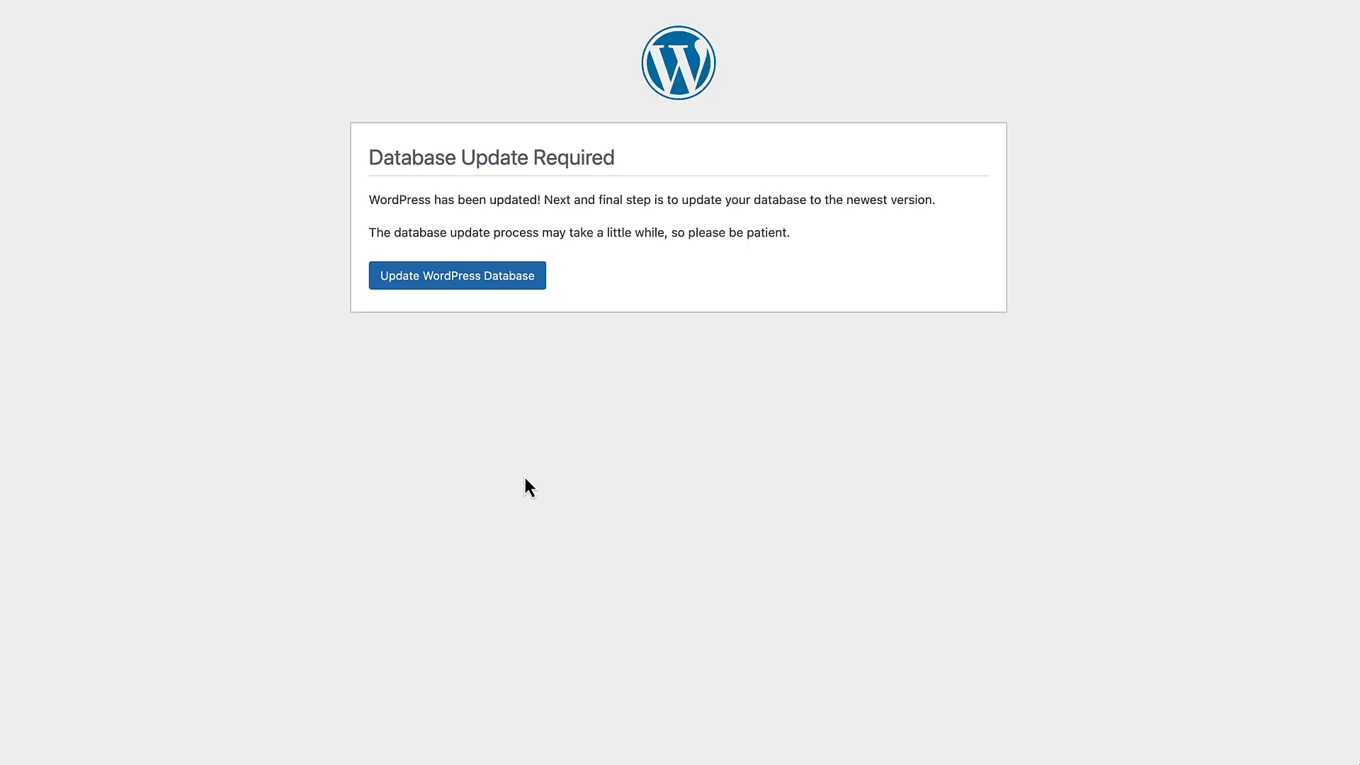
click(468, 275)
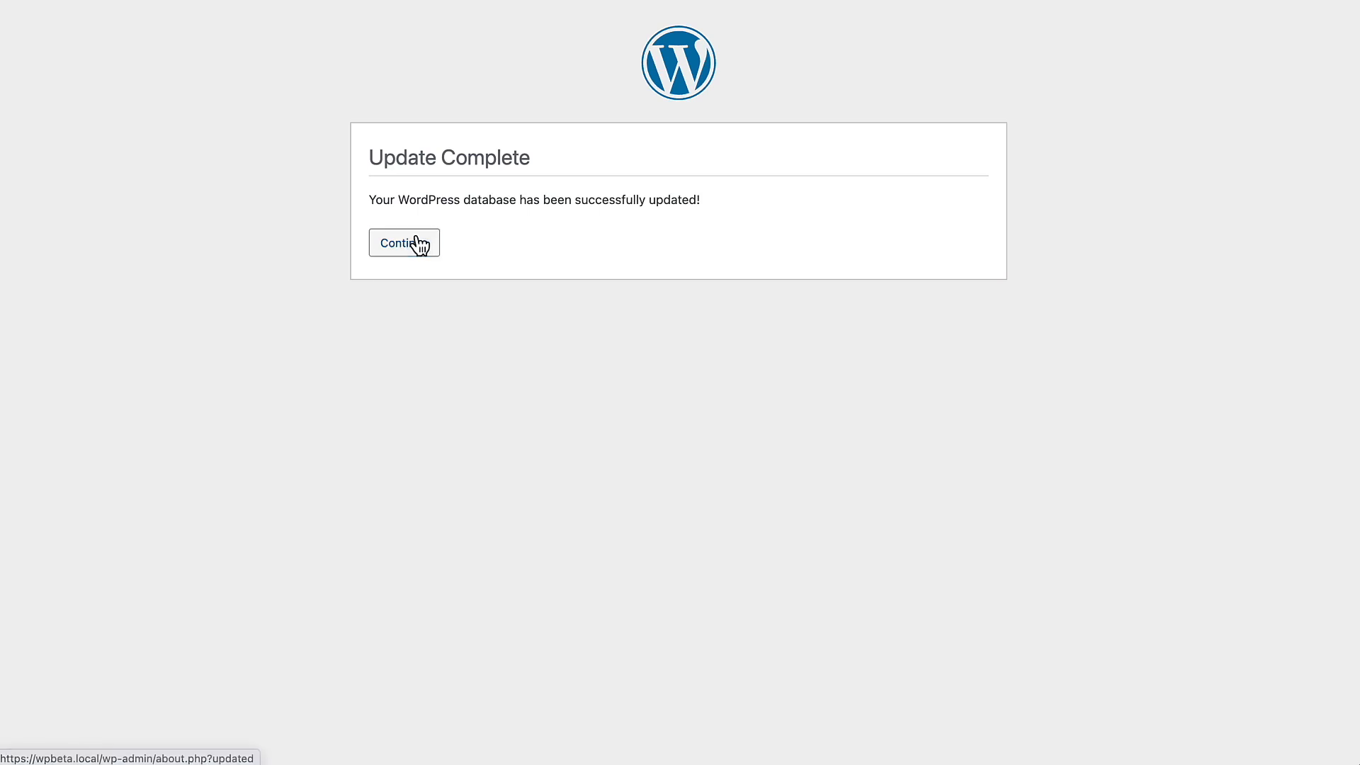
click(416, 242)
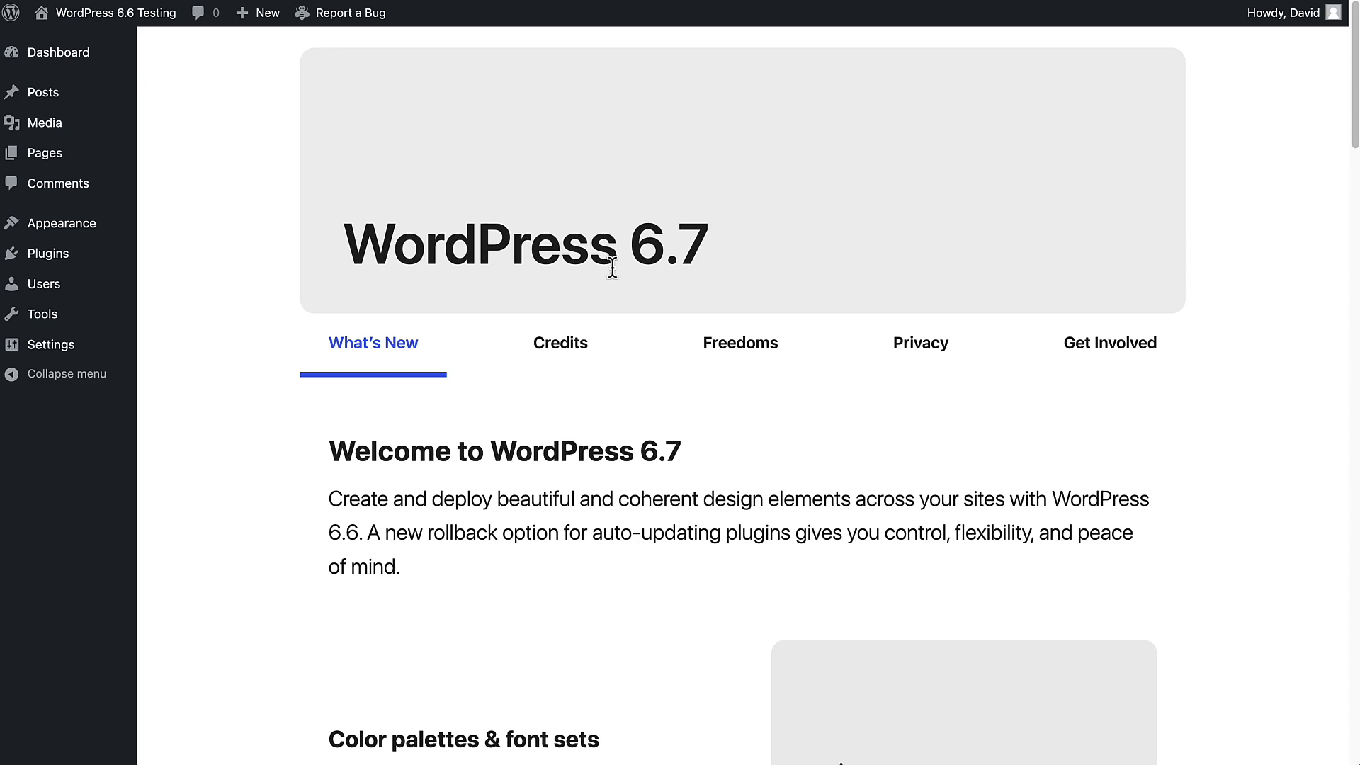
Step: Examine the WordPress 6.7 welcome page, including its feature sections and the version notice in the footer
scroll(602, 272, down, 10)
scroll(606, 283, down, 15)
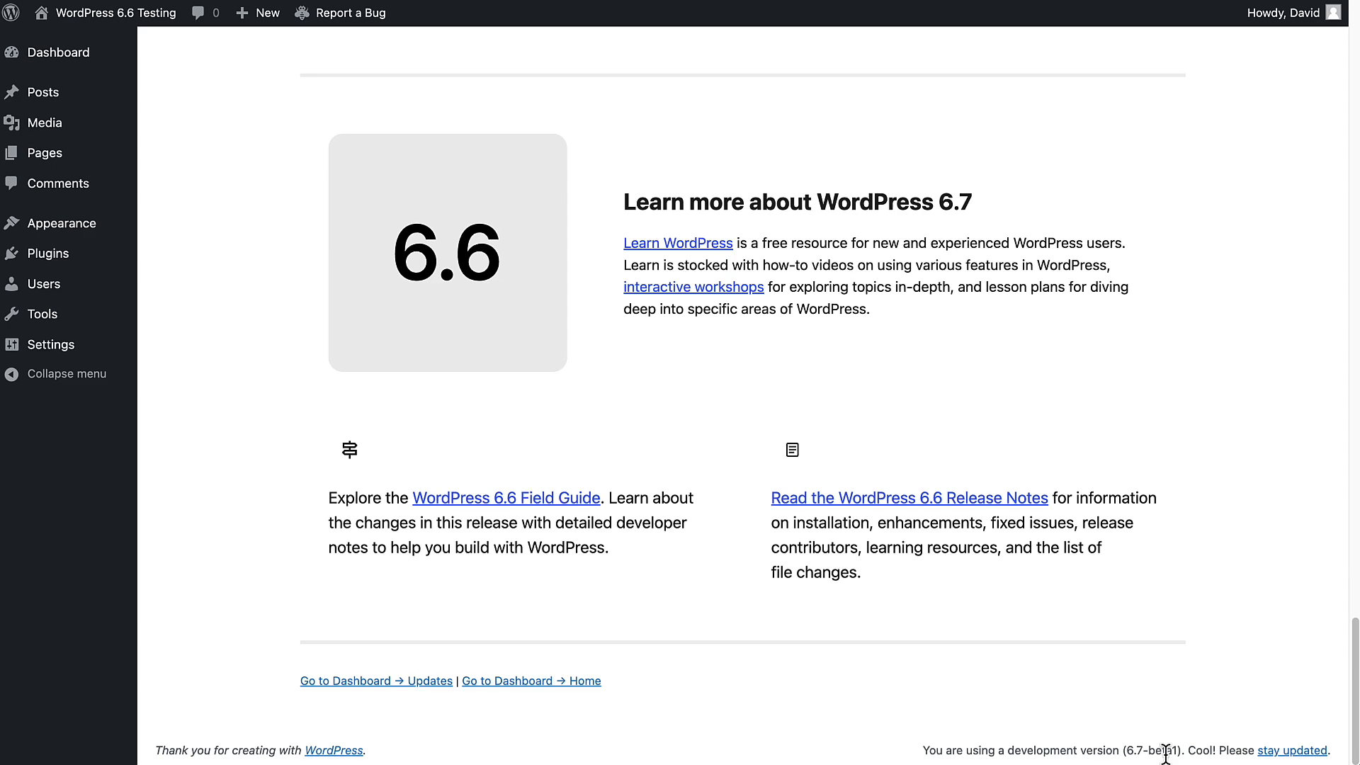
scroll(1163, 761, up, 20)
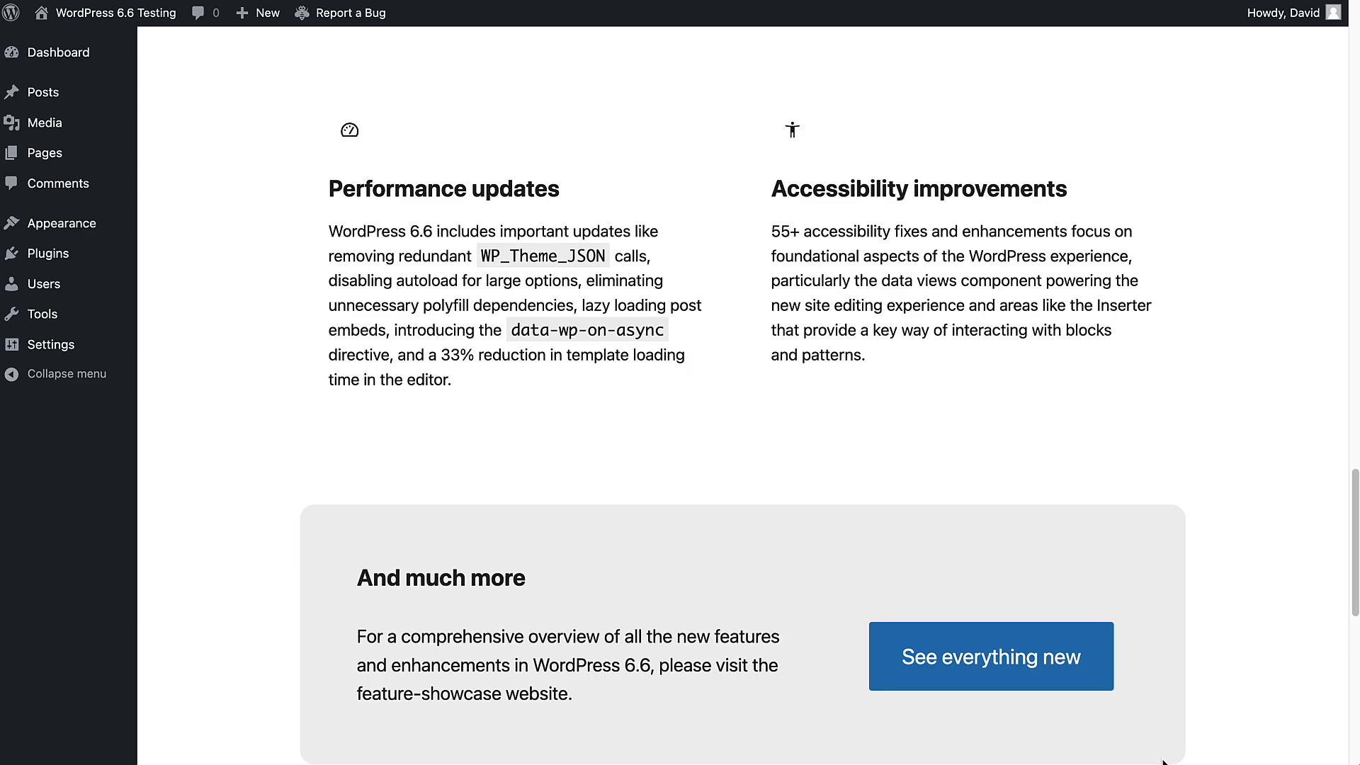
scroll(1163, 761, up, 3)
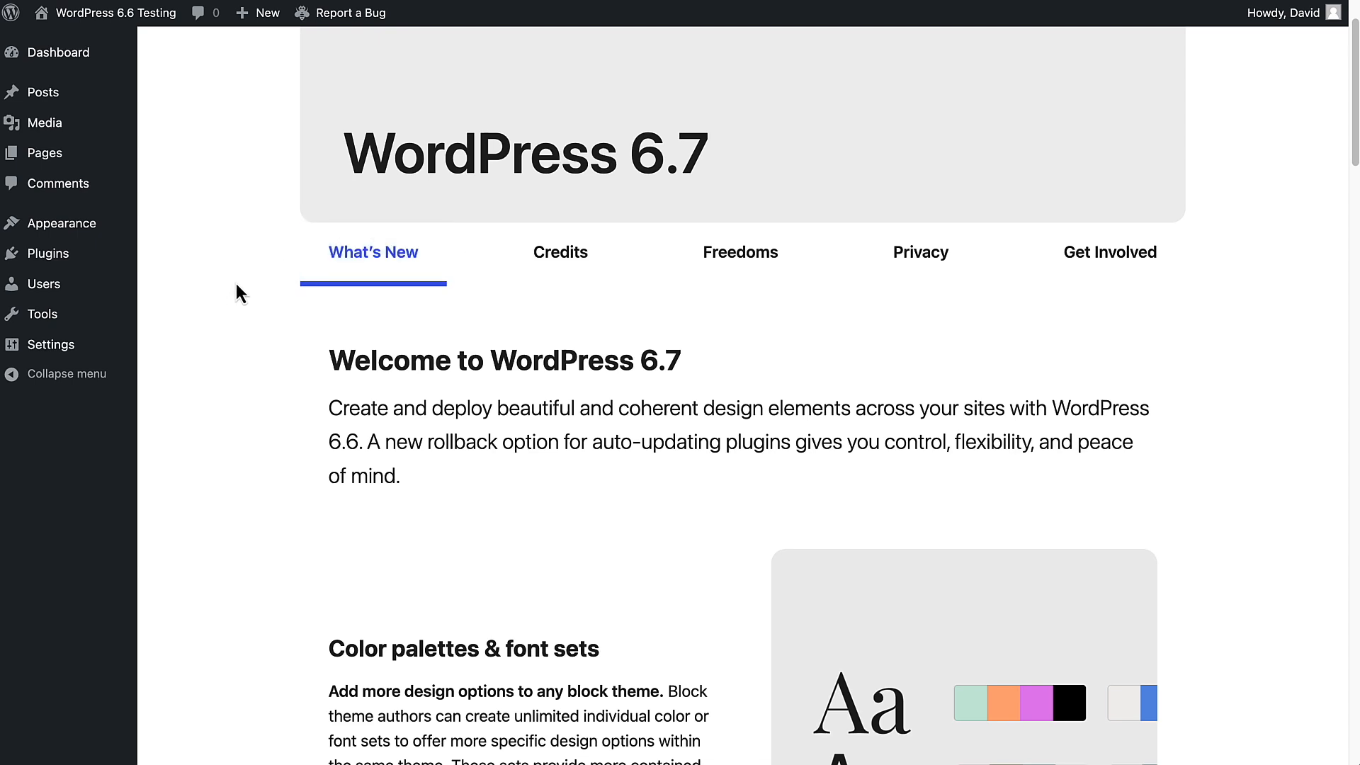
scroll(407, 409, down, 5)
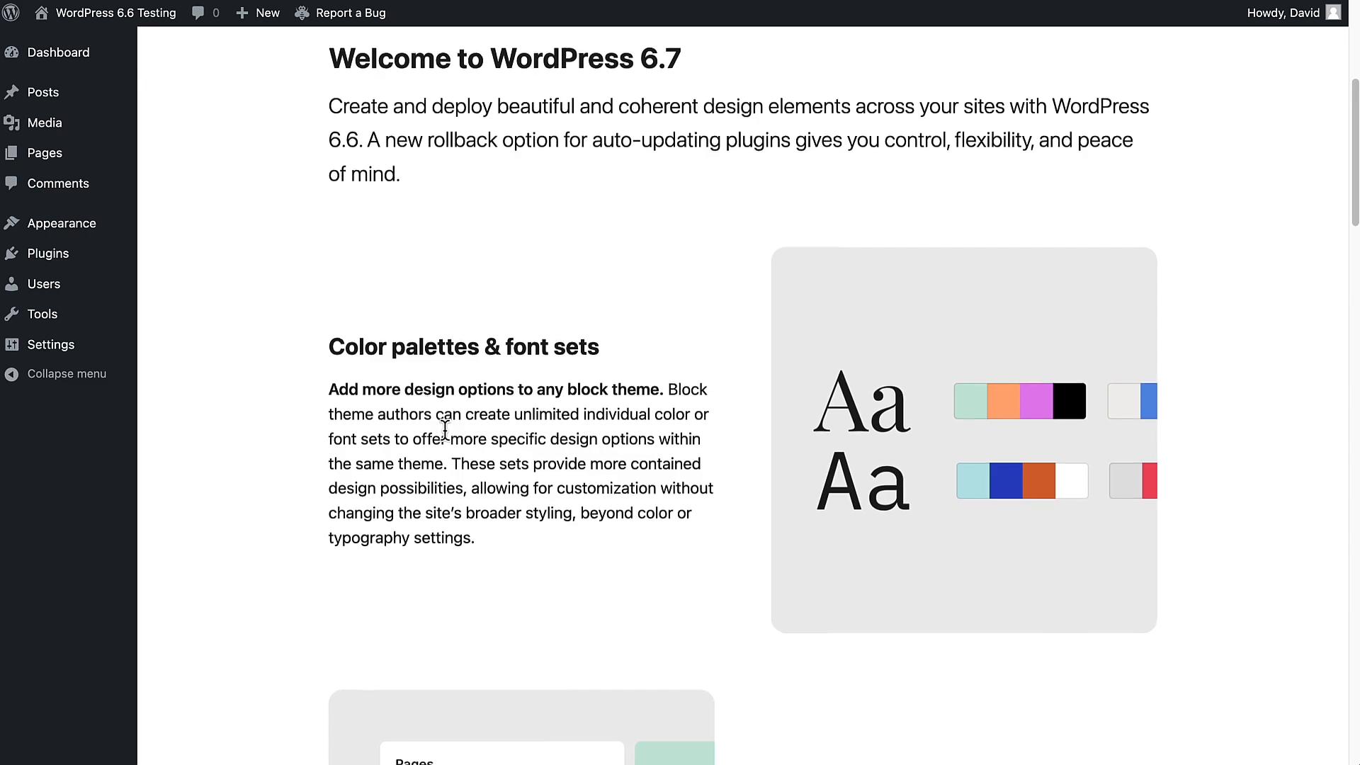
scroll(447, 433, down, 10)
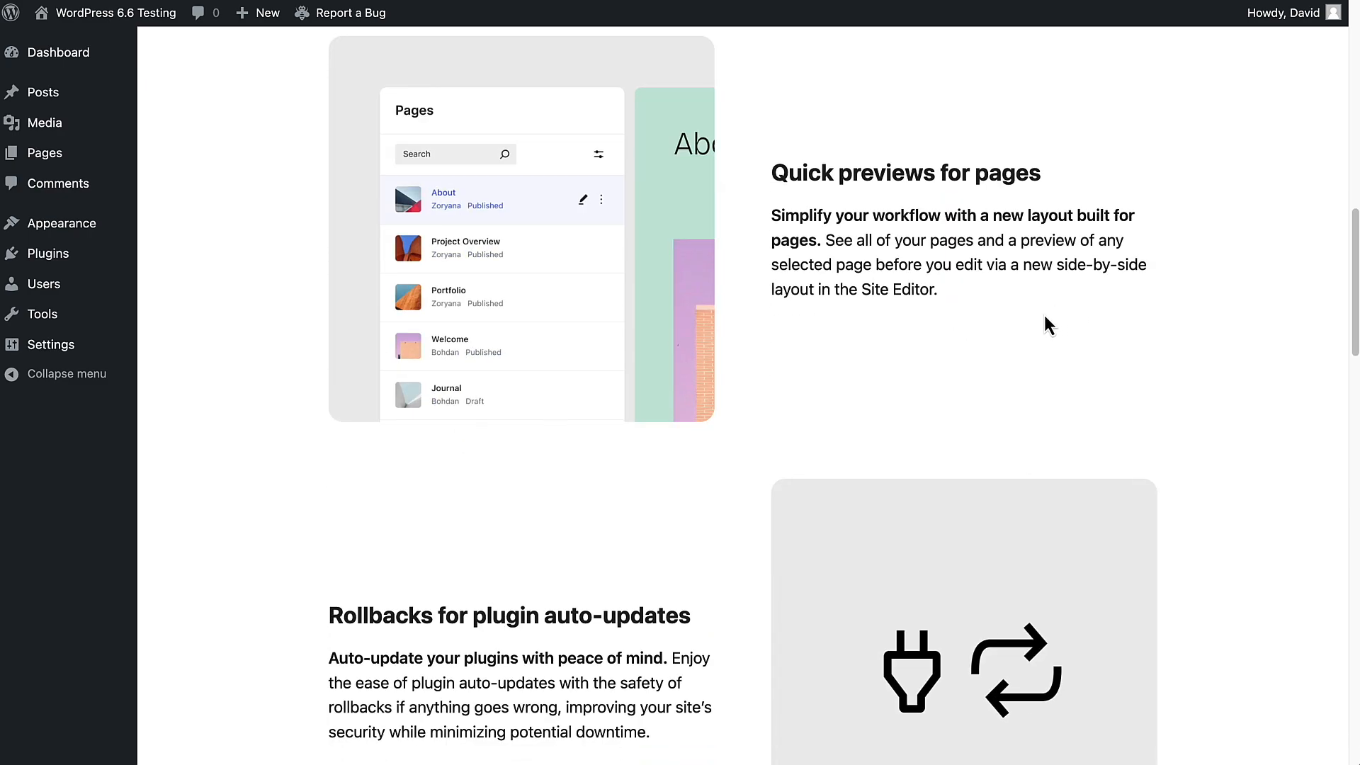
scroll(1035, 321, down, 6)
scroll(1035, 323, down, 6)
scroll(1035, 323, down, 4)
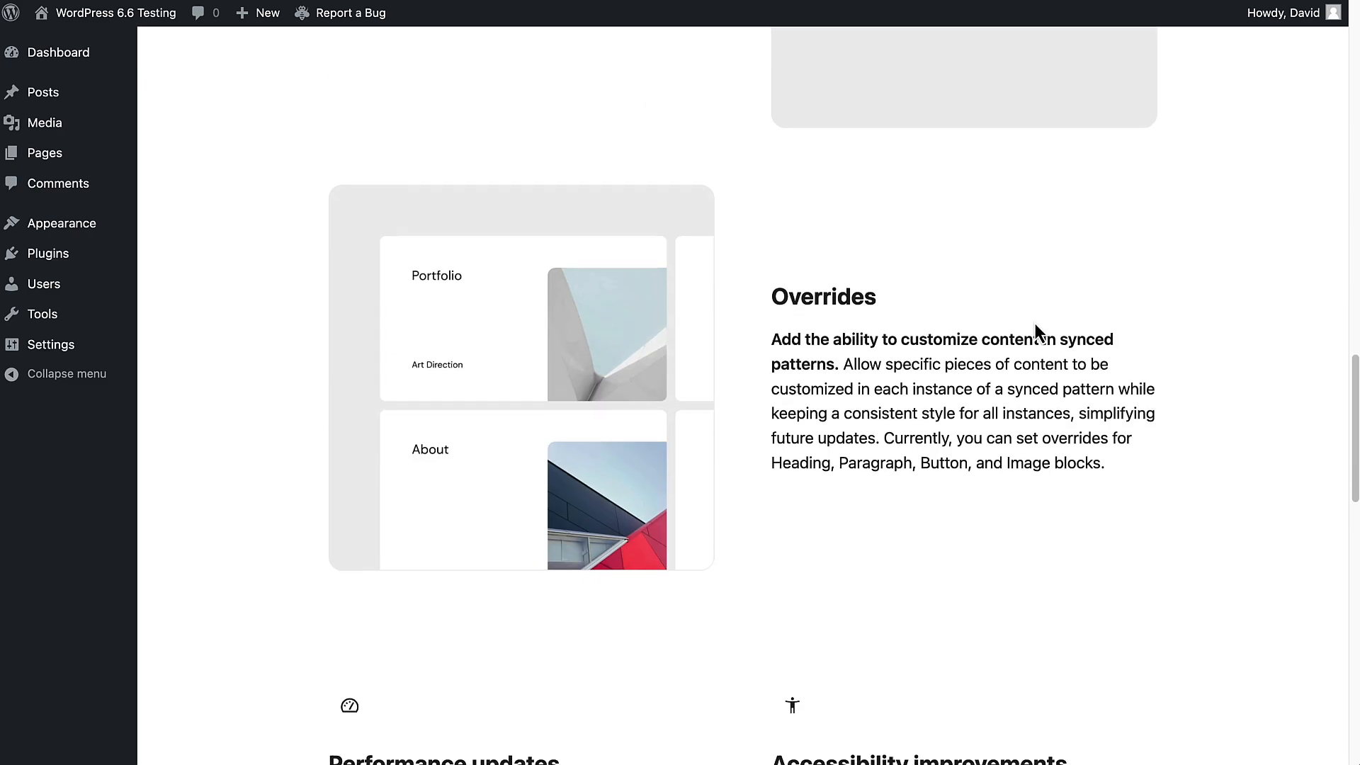
scroll(1034, 321, down, 6)
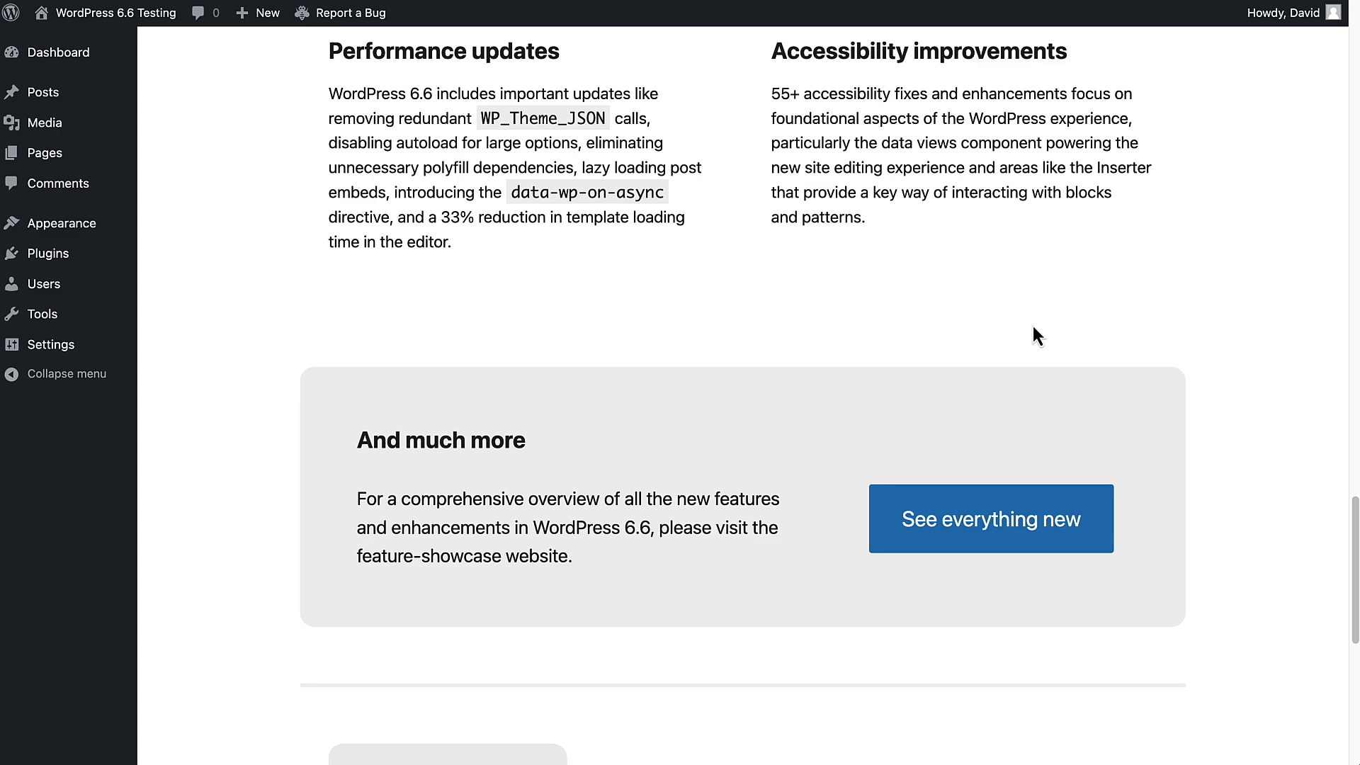
scroll(1030, 330, up, 20)
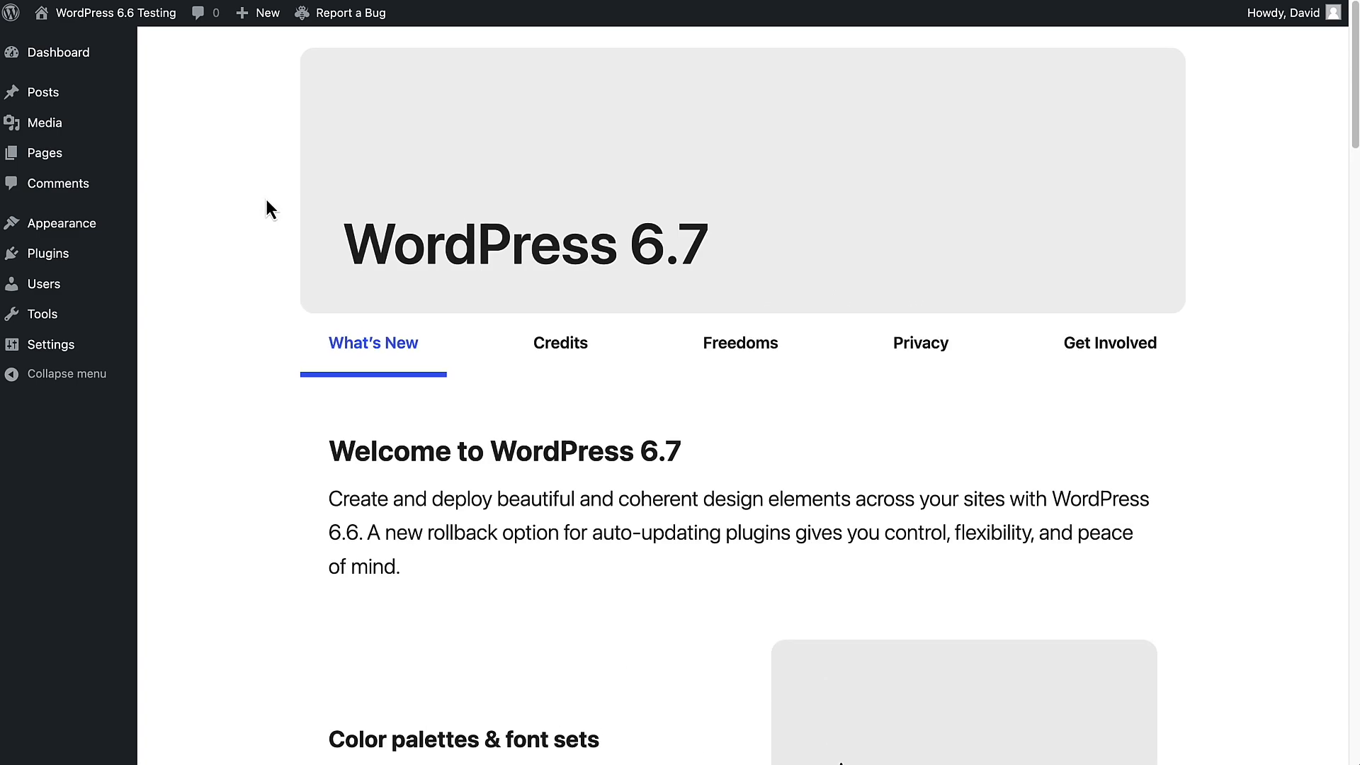
Step: Roll the site back by re-installing WordPress version 6.6.2 and complete the database update
mouse_move(27, 54)
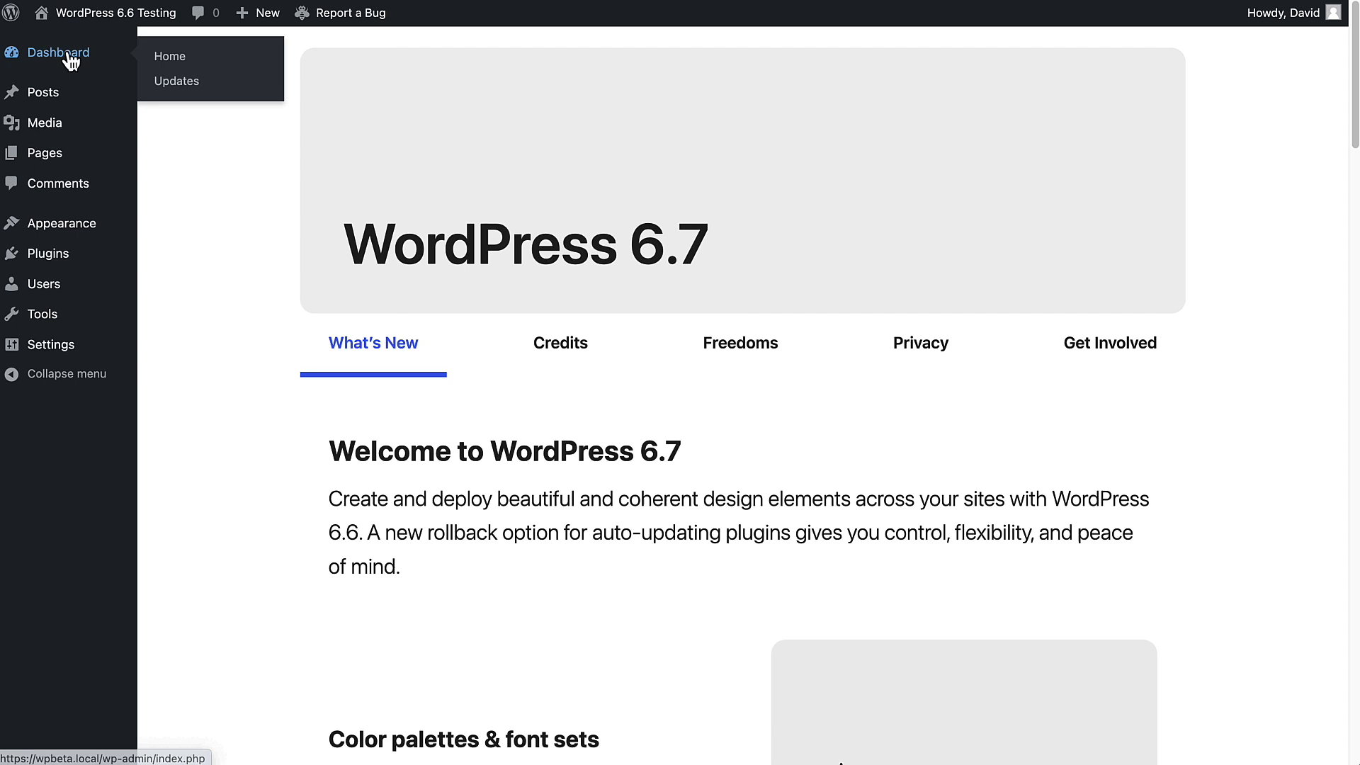
click(178, 82)
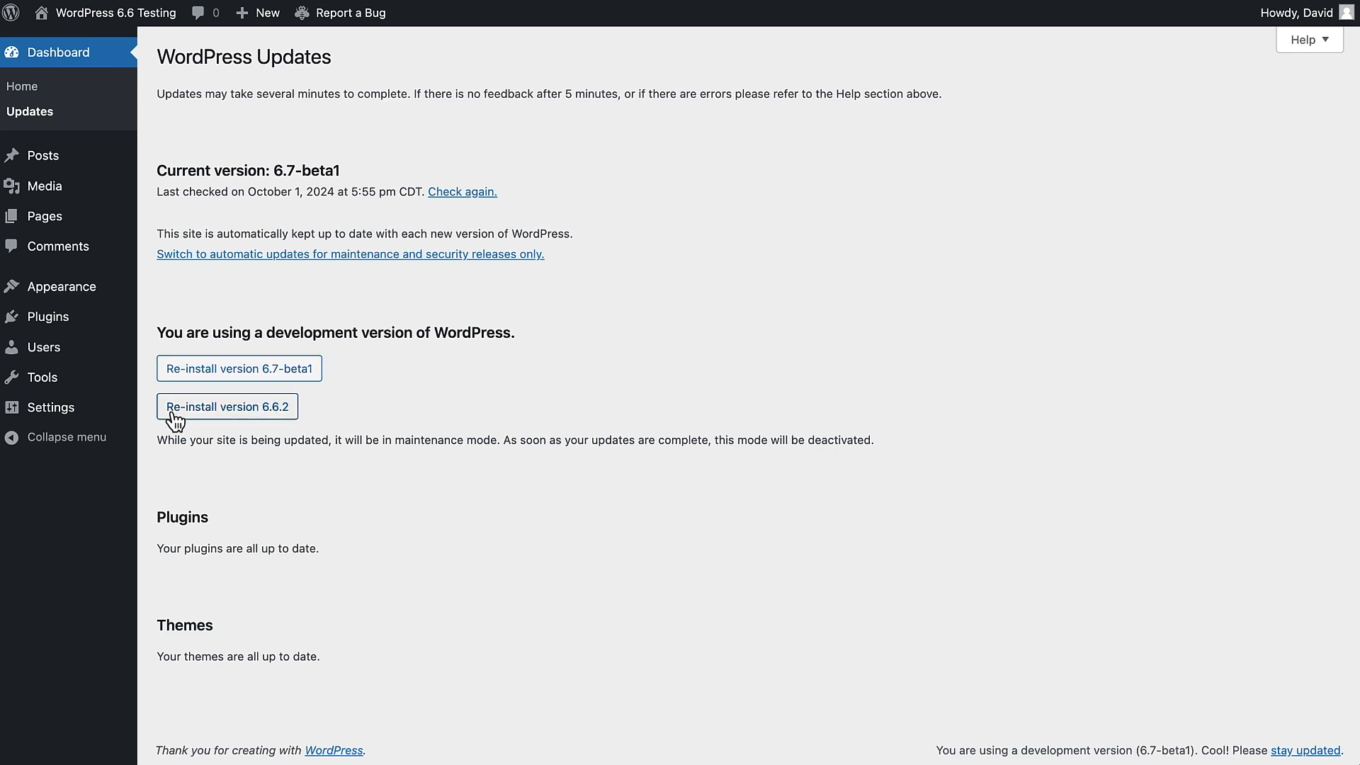
click(259, 410)
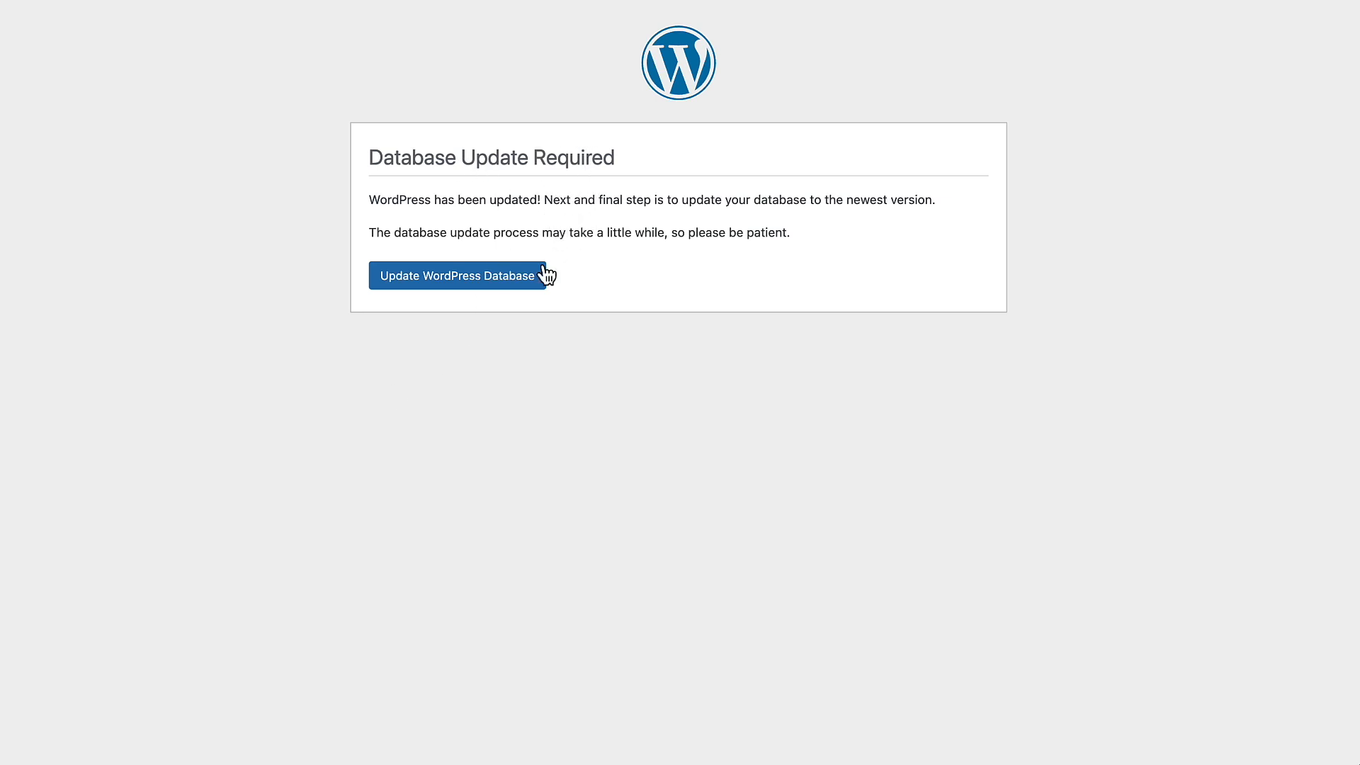
click(473, 282)
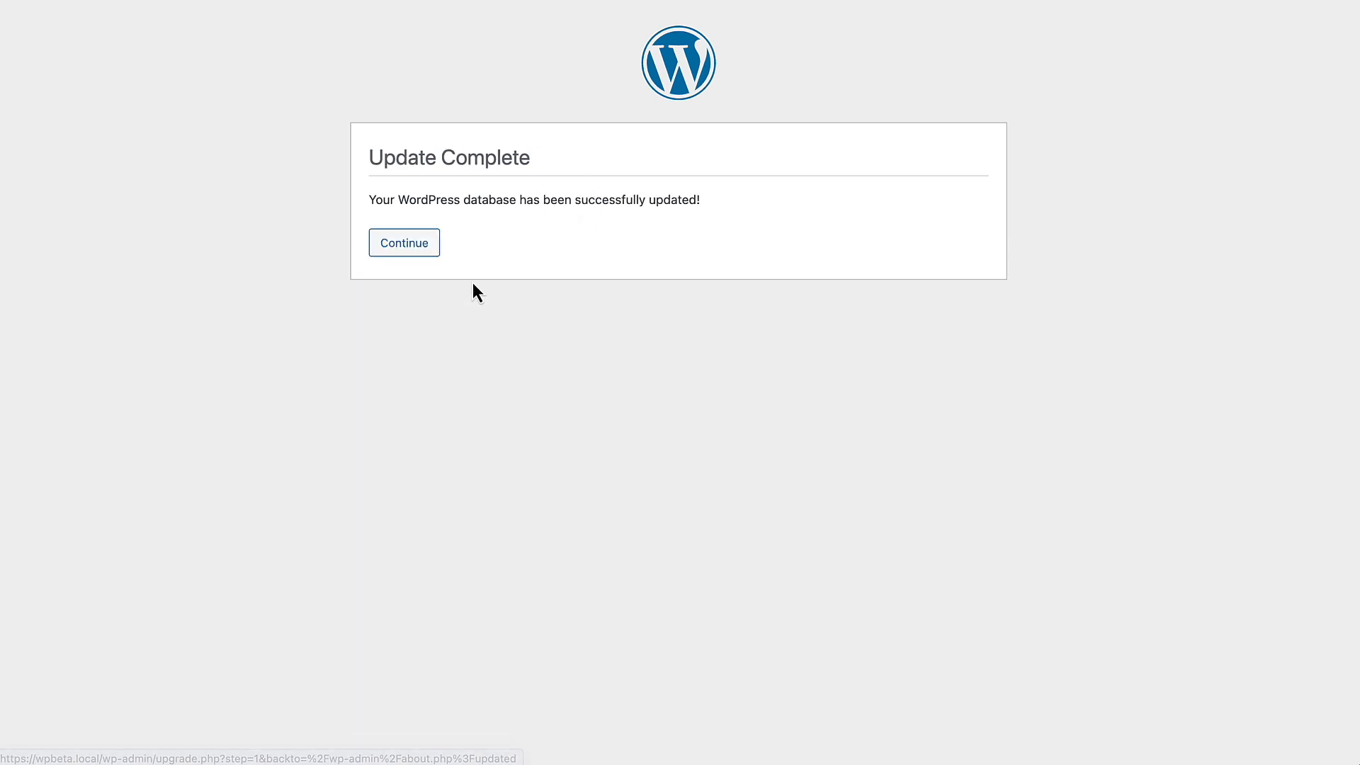
click(399, 248)
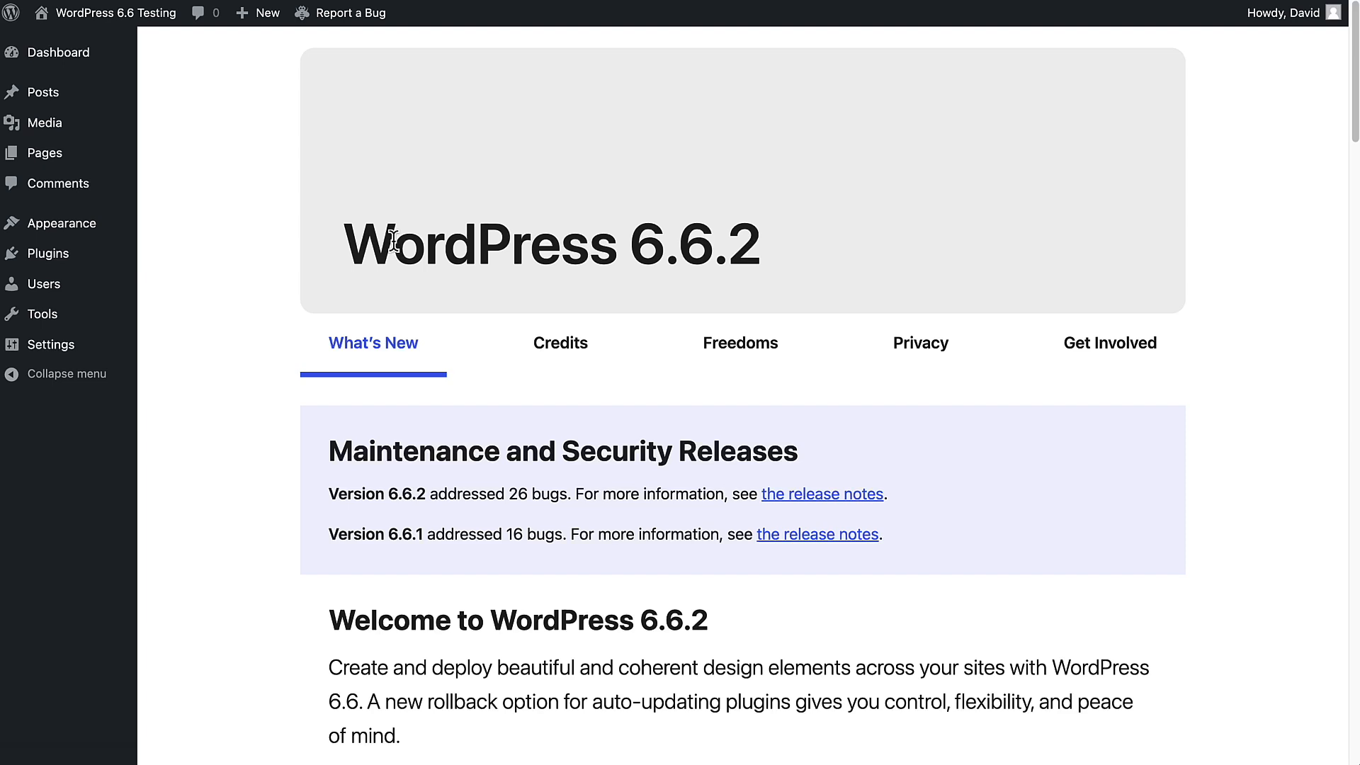
Step: Deactivate the WordPress Beta Tester plugin among the installed plugins
click(85, 255)
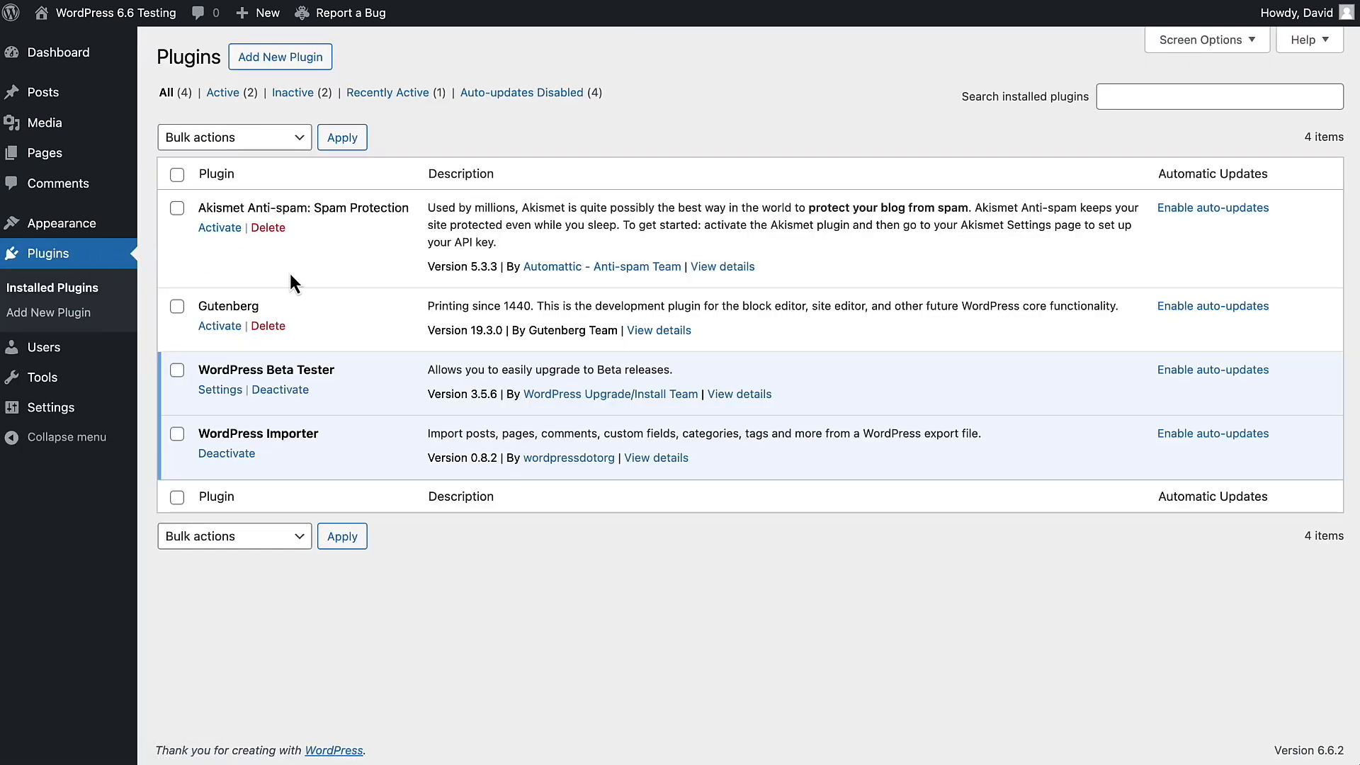
click(281, 390)
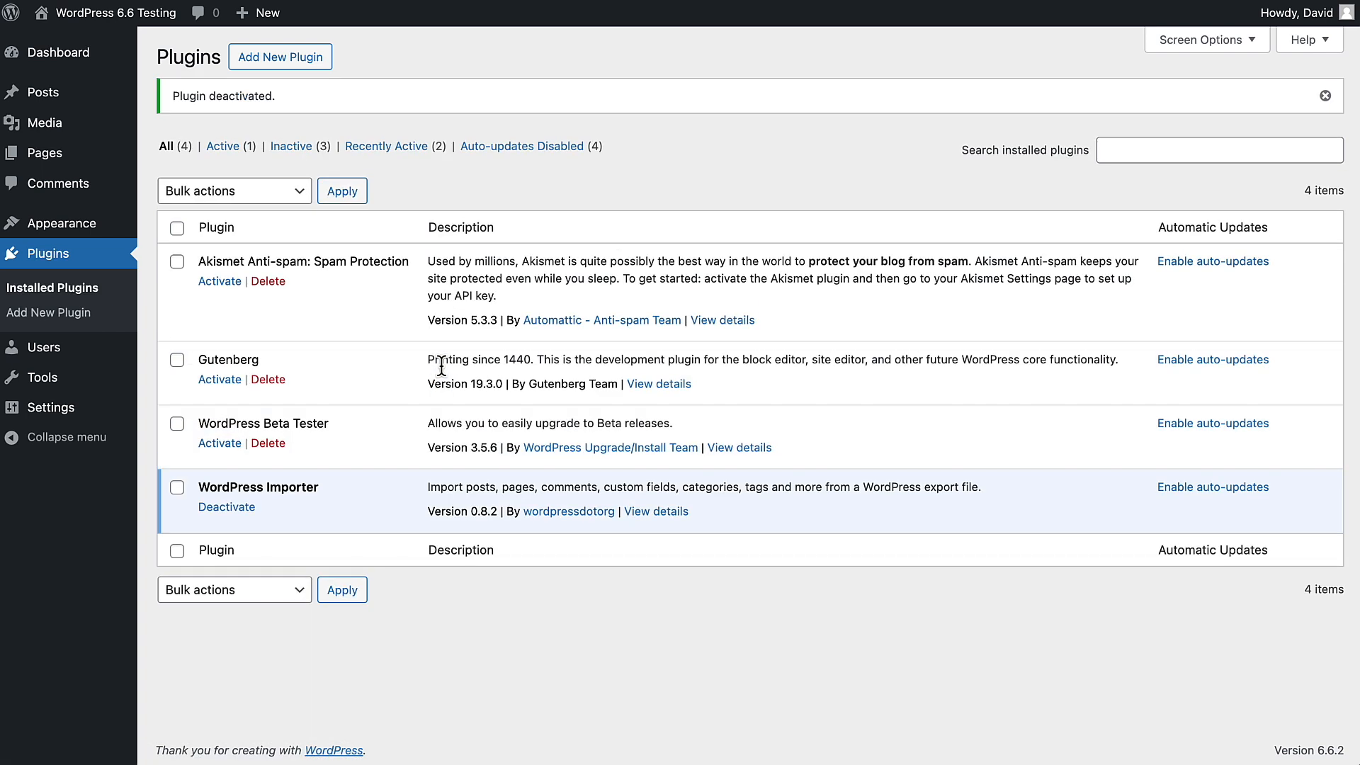